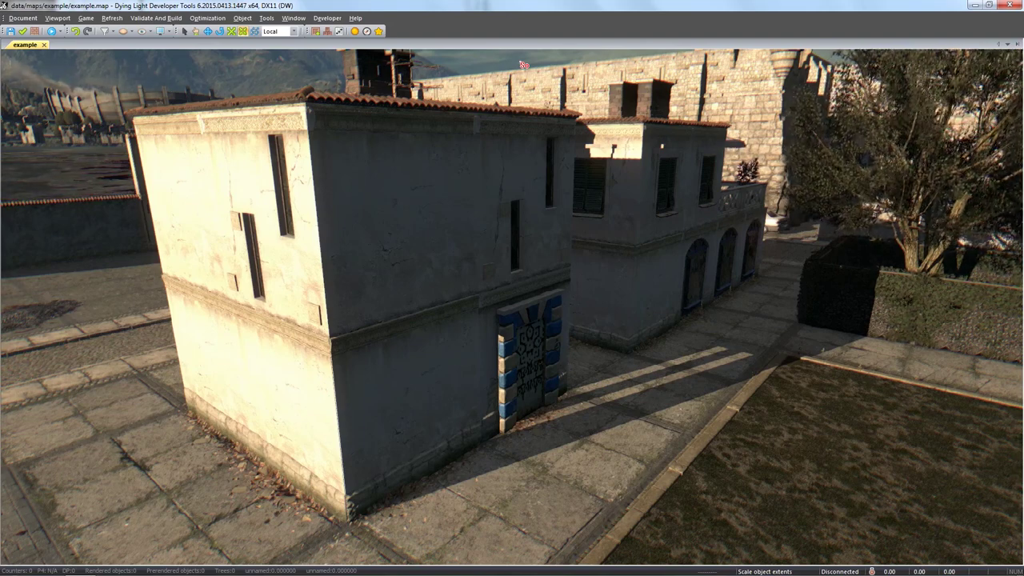
# Search the meshes in the asset library for lamp_a.msh
pyautogui.click(315, 32)
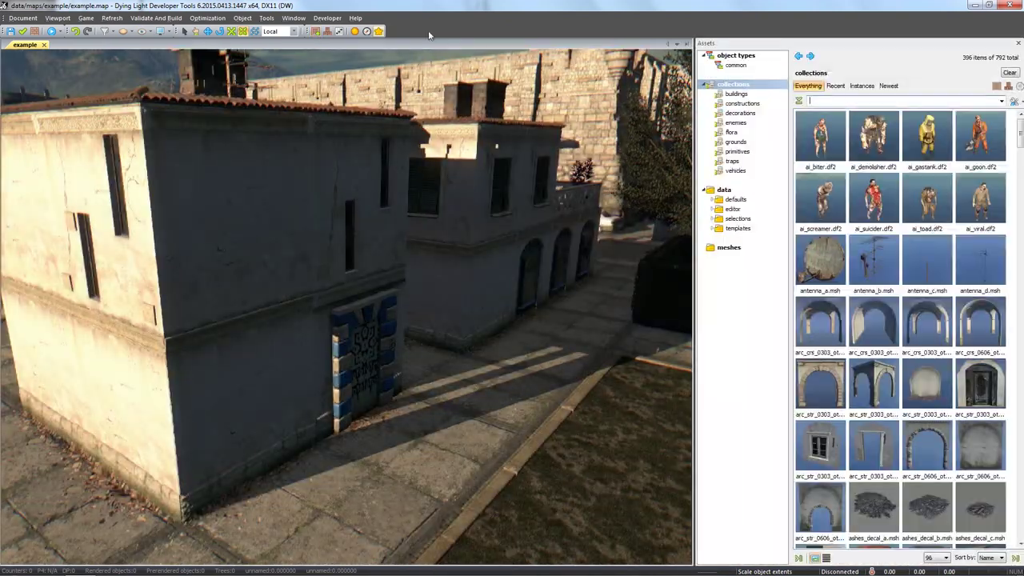
pyautogui.click(728, 247)
pyautogui.click(832, 102)
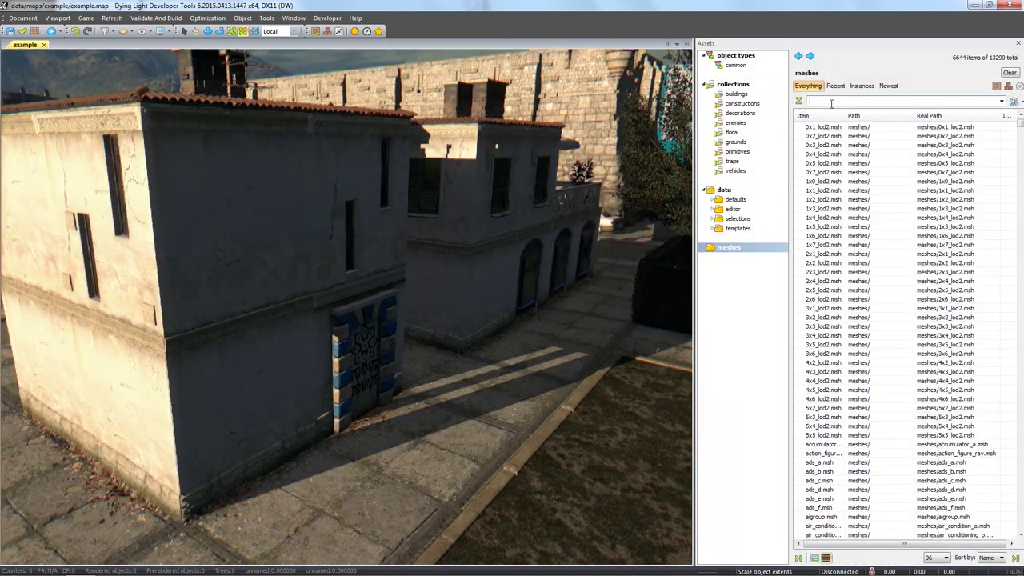
pyautogui.write('lamp_')
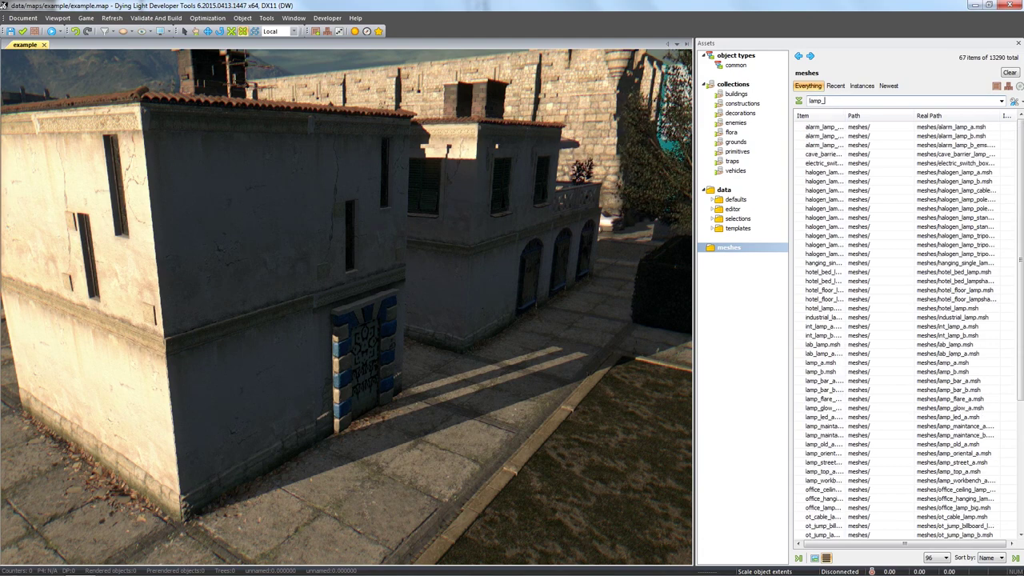
pyautogui.write('a.msh')
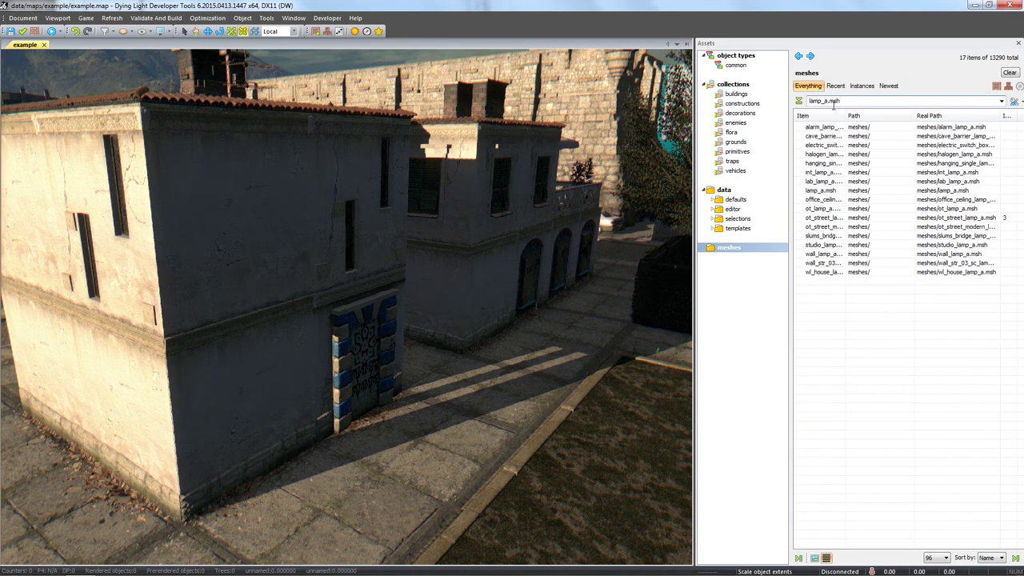
# Place one lamp_a.msh on the shaded wall of the near house, left of the blue-framed door
pyautogui.click(820, 192)
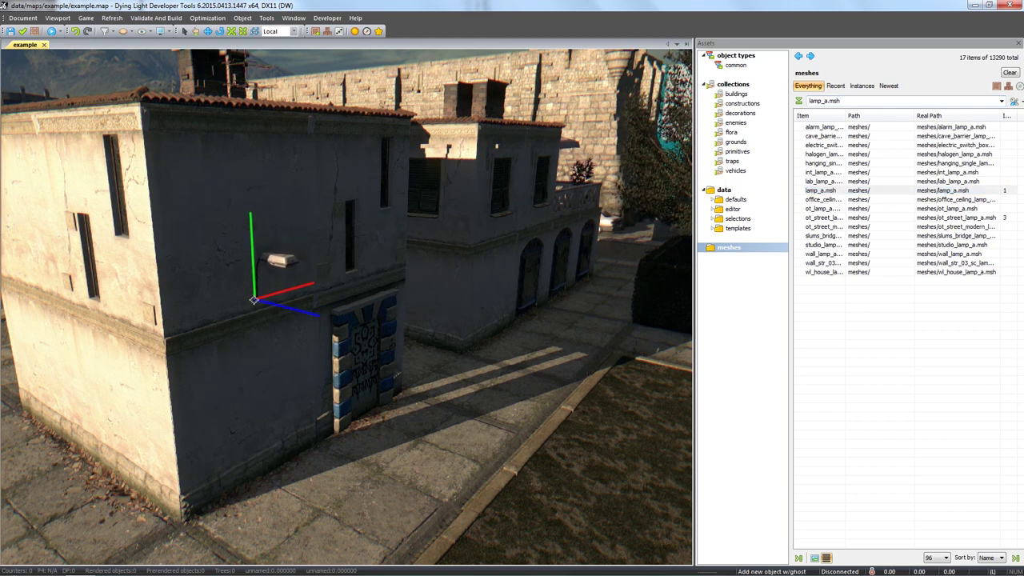
pyautogui.click(253, 301)
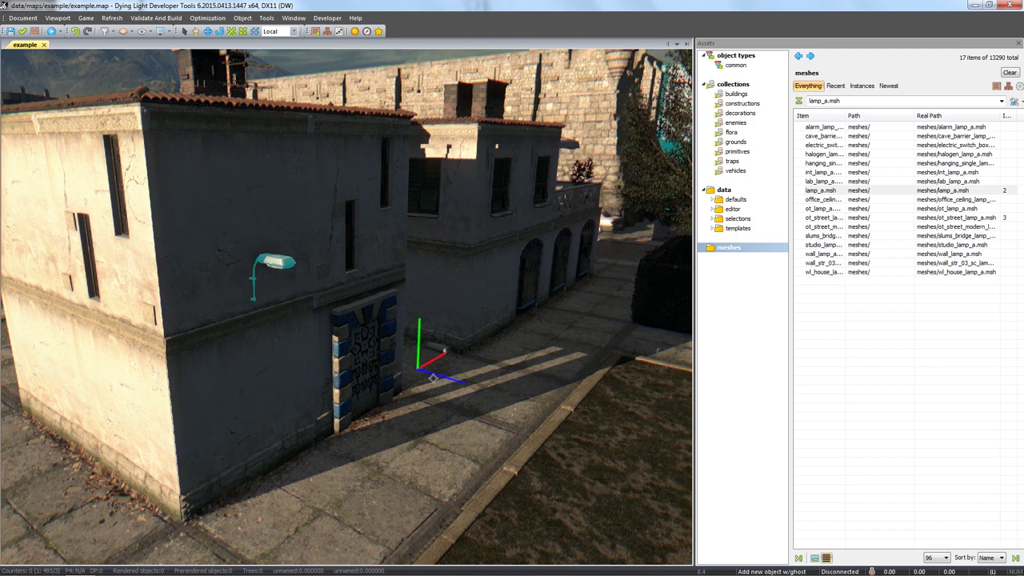
pyautogui.rightClick(457, 389)
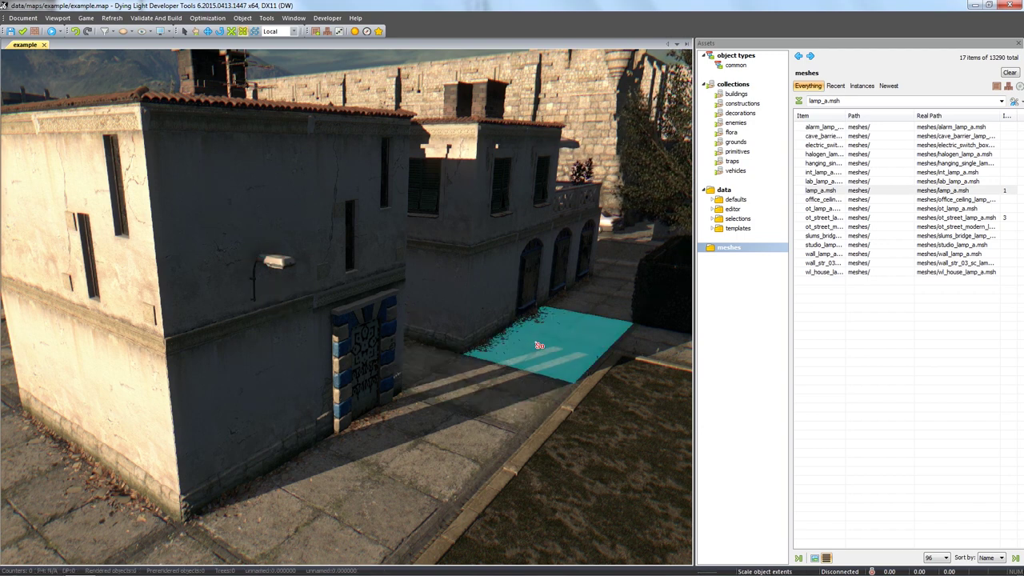
# Clear the asset filter and place a Light object from the object types on the underside of the wall lamp's head
pyautogui.click(738, 56)
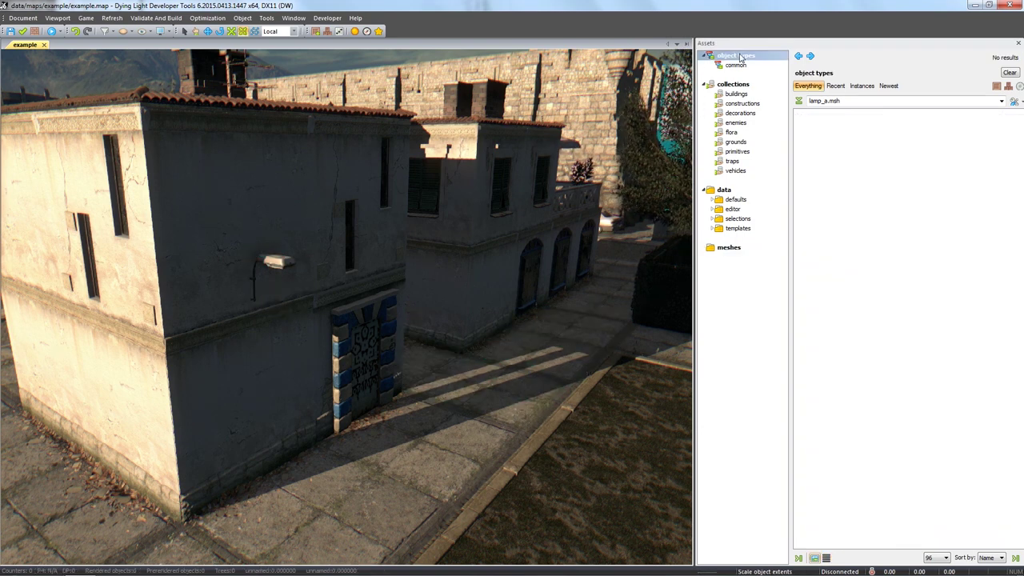
pyautogui.doubleClick(825, 101)
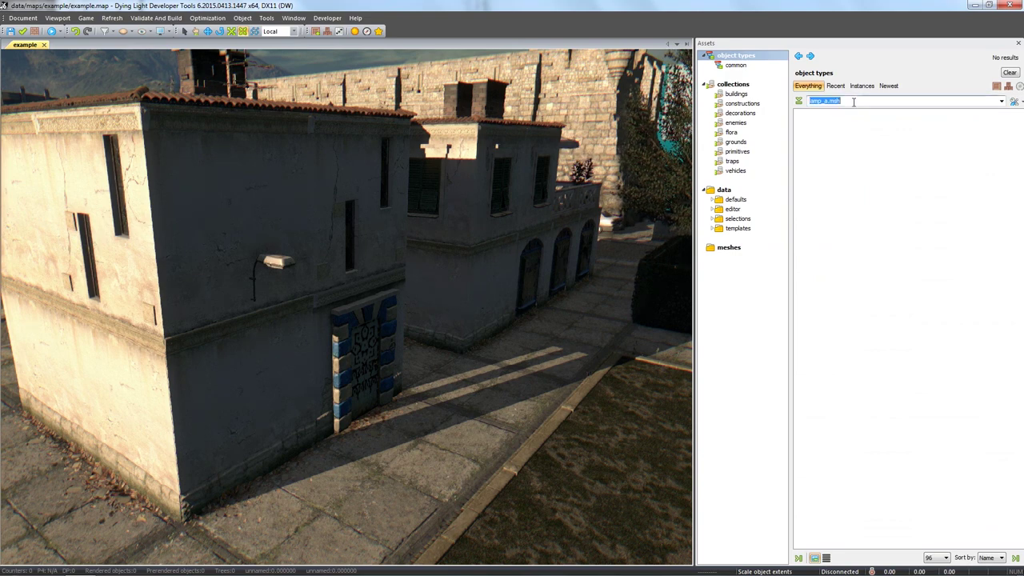
pyautogui.press('BackSpace')
pyautogui.press('w')
pyautogui.moveTo(428, 320); pyautogui.dragTo(428, 318, button='right')
pyautogui.press('s')
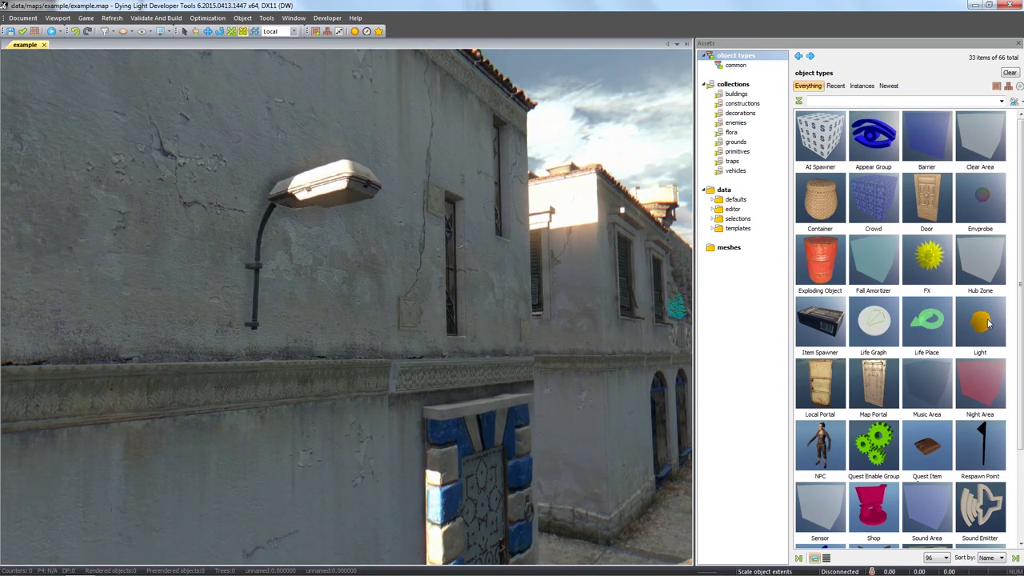
pyautogui.moveTo(989, 323); pyautogui.dragTo(340, 191)
pyautogui.click(340, 191)
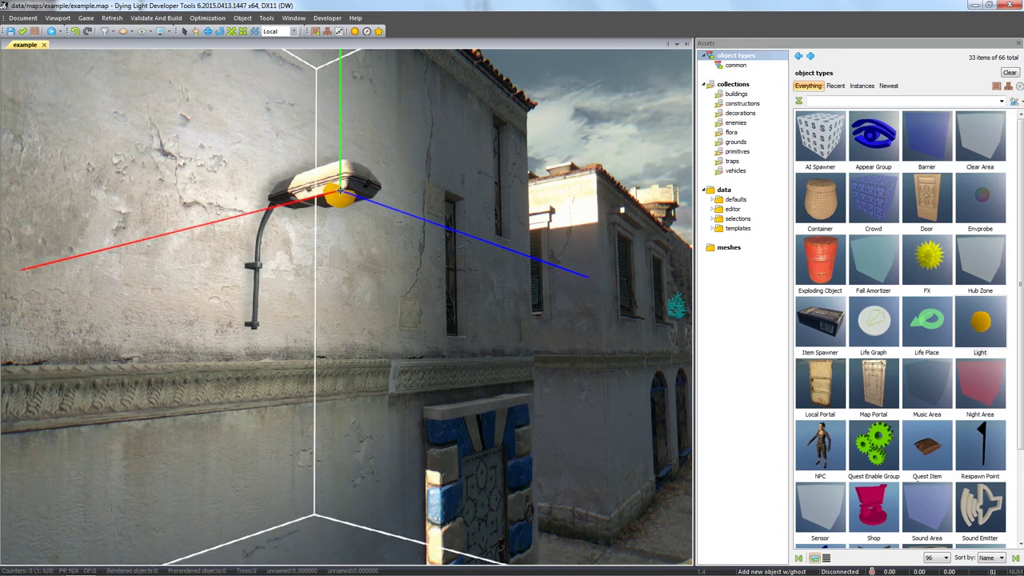
pyautogui.press('Escape')
pyautogui.press('Escape')
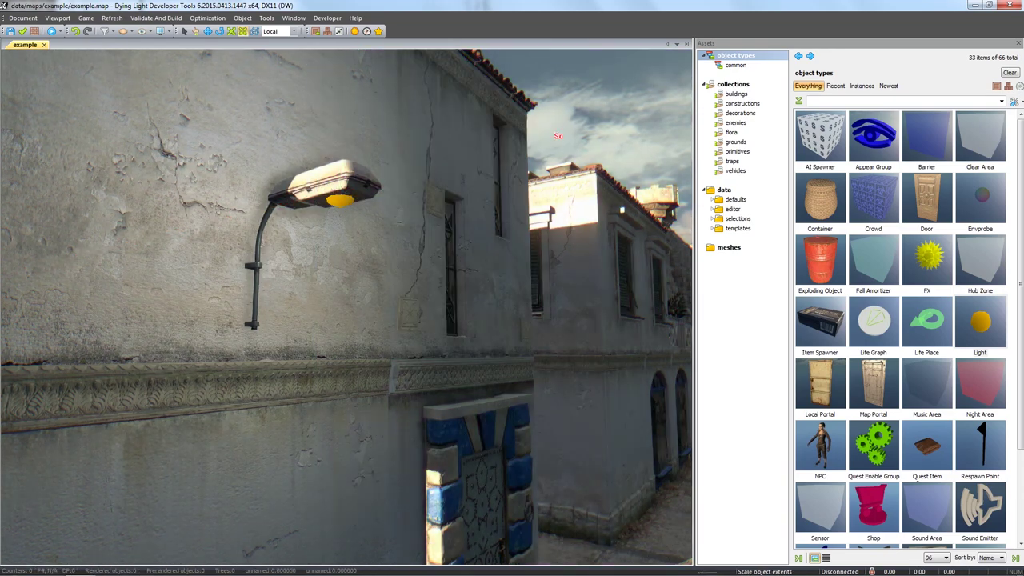
# Set the lamp light's color to a pale orange, 255, 217, 198, in its dynamic light attributes
pyautogui.press('w')
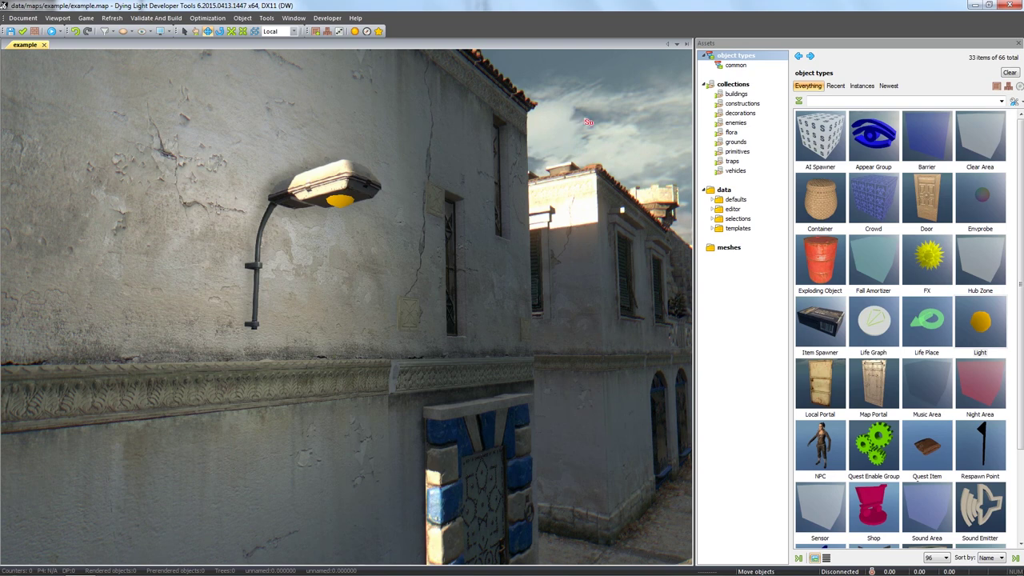
pyautogui.click(340, 31)
pyautogui.click(345, 200)
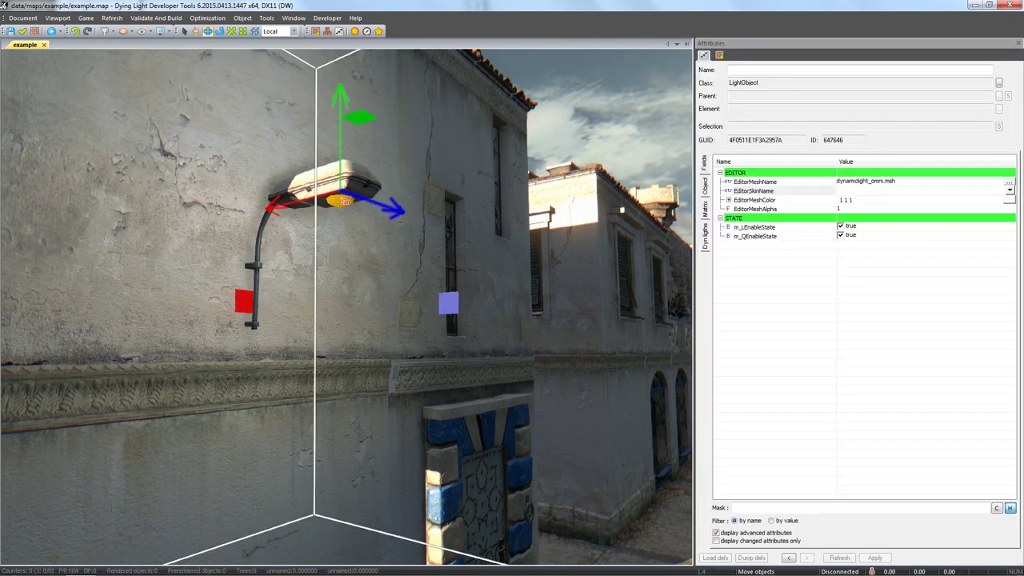
pyautogui.click(706, 237)
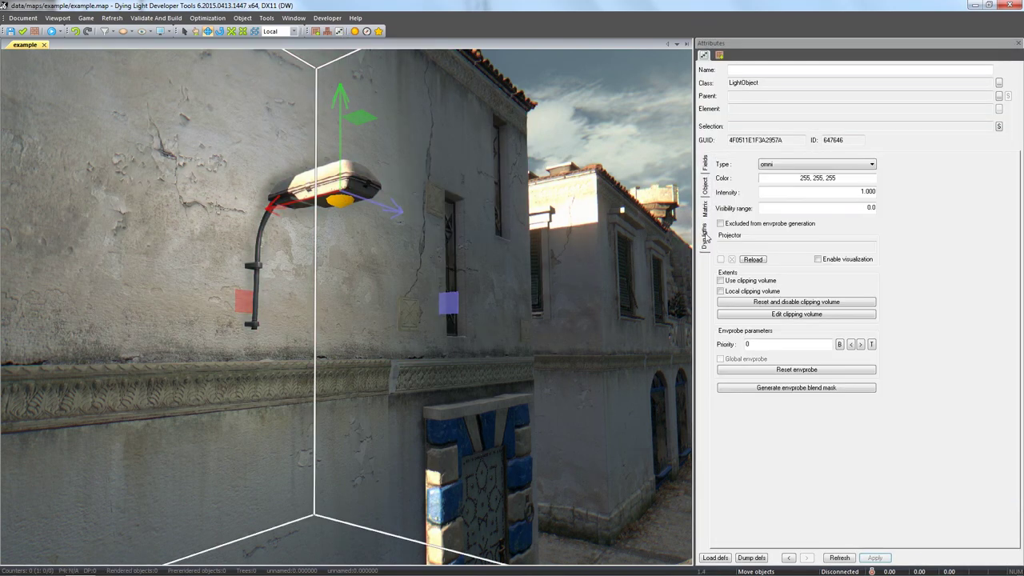
pyautogui.click(820, 178)
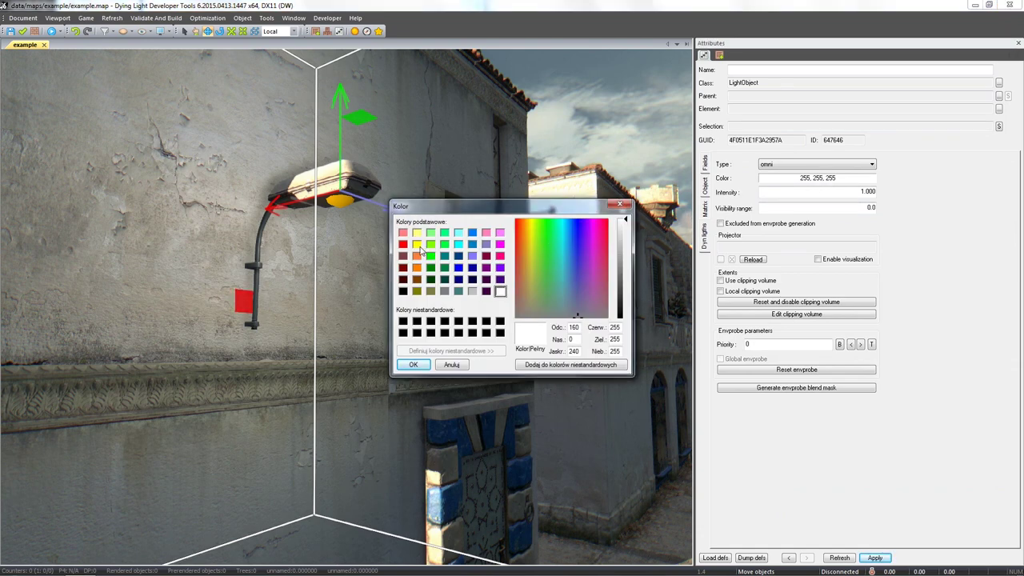
pyautogui.click(417, 245)
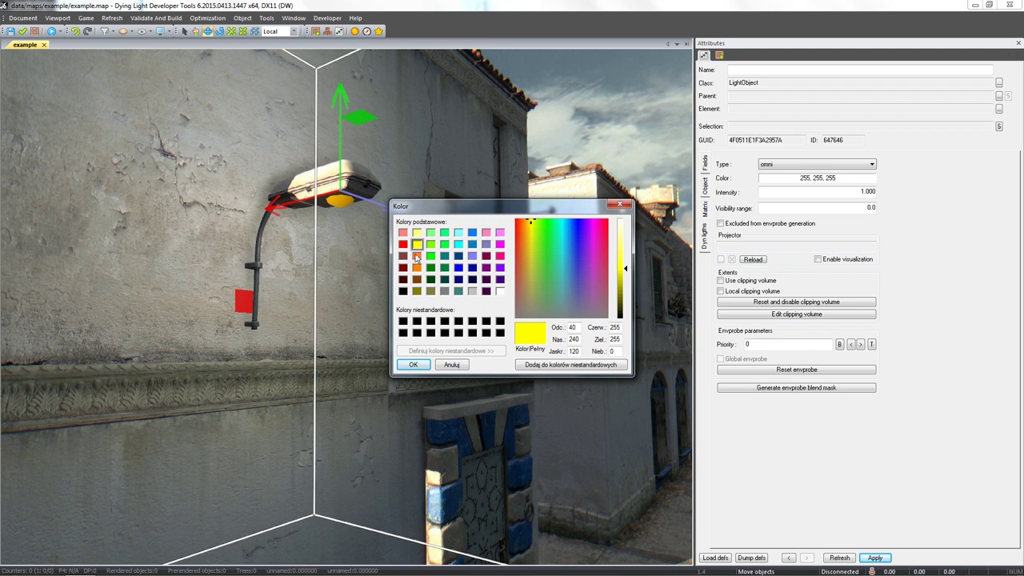
pyautogui.click(417, 256)
pyautogui.moveTo(618, 256); pyautogui.dragTo(627, 232)
pyautogui.click(415, 365)
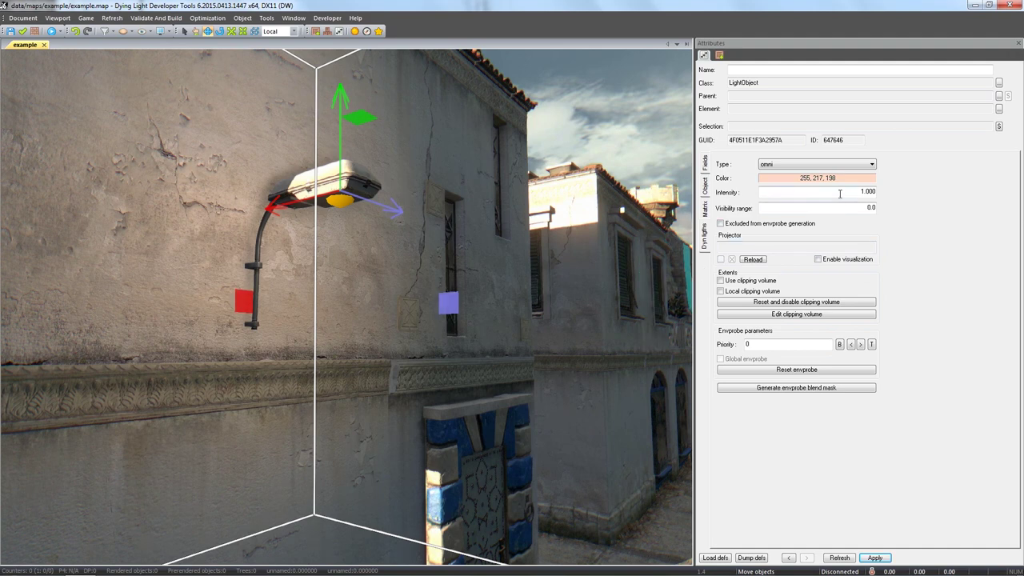
# Set the light's intensity to 2 and apply the change
pyautogui.moveTo(841, 195); pyautogui.dragTo(888, 198)
pyautogui.write('5')
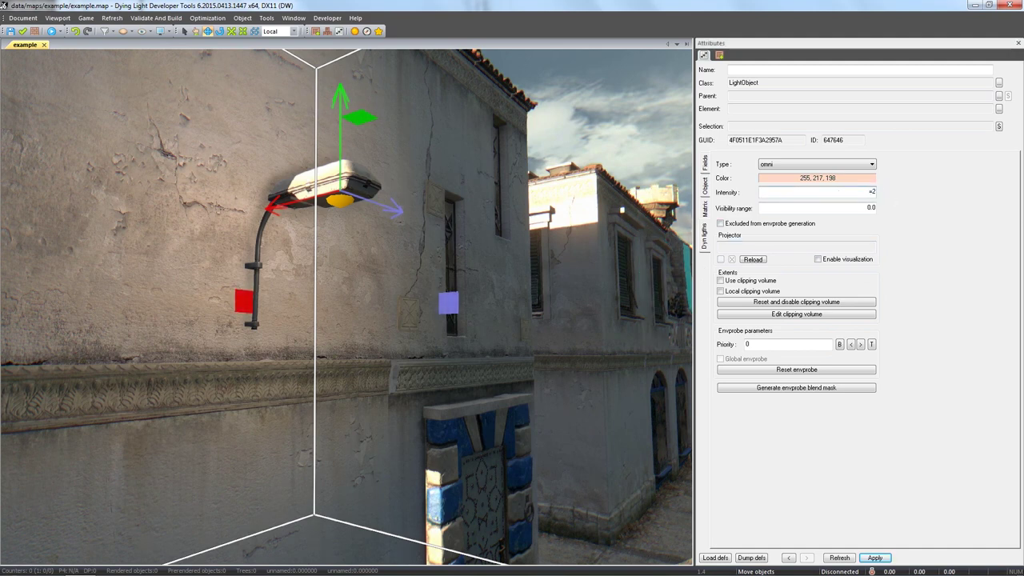
pyautogui.press('BackSpace')
pyautogui.write('2')
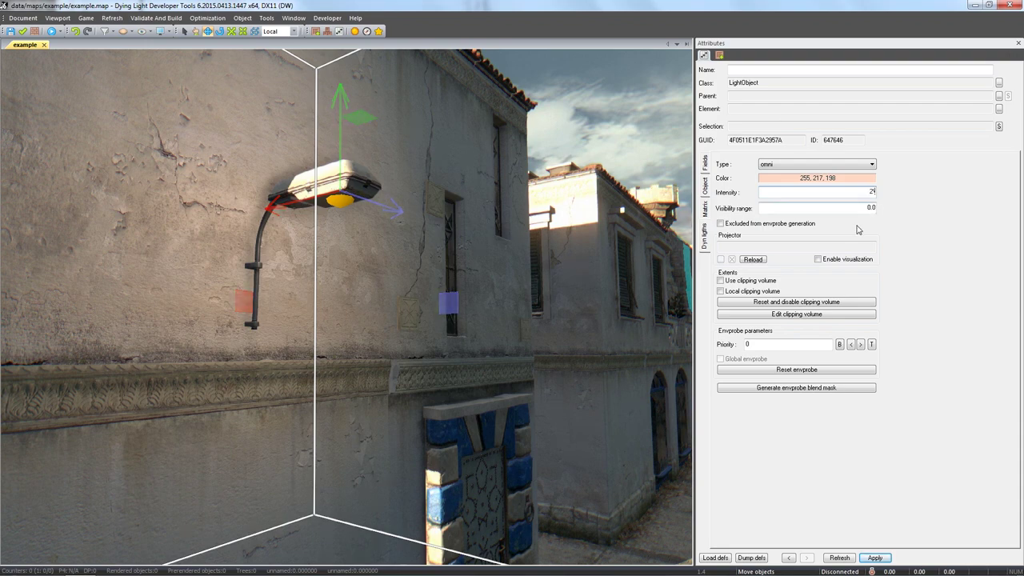
pyautogui.click(876, 558)
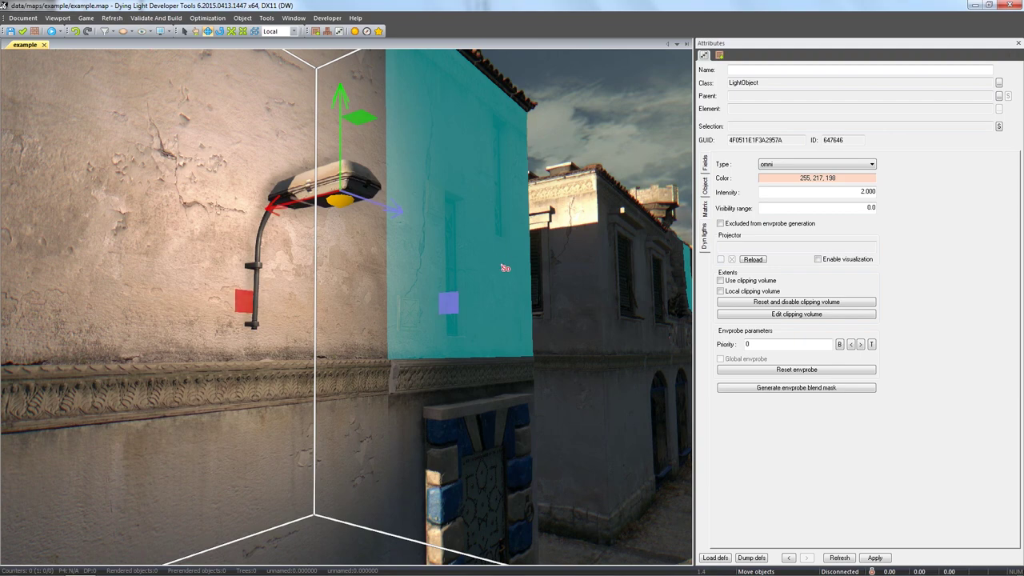
# Scale the omni light's volume up uniformly so it reaches across the house walls and pavement, then deselect it
pyautogui.moveTo(501, 265); pyautogui.dragTo(503, 268, button='right')
pyautogui.press('s')
pyautogui.press('e')
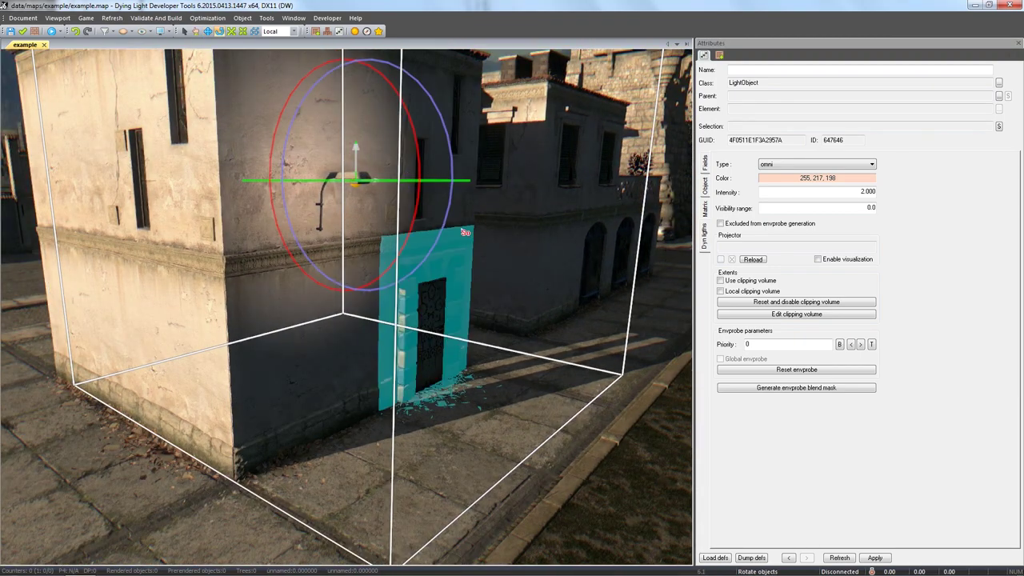
pyautogui.press('r')
pyautogui.moveTo(357, 171); pyautogui.dragTo(366, 125)
pyautogui.press('w')
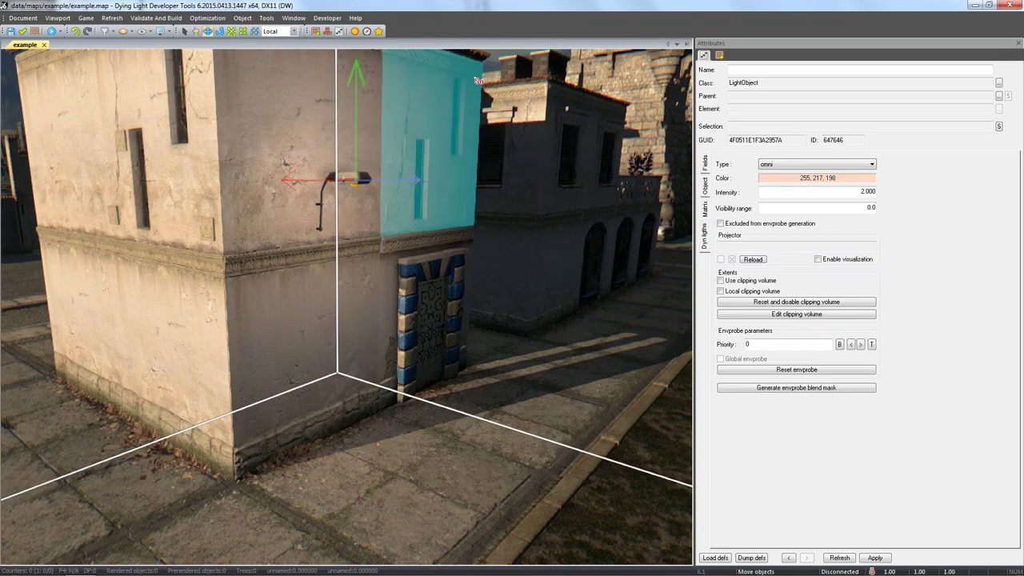
pyautogui.click(491, 61)
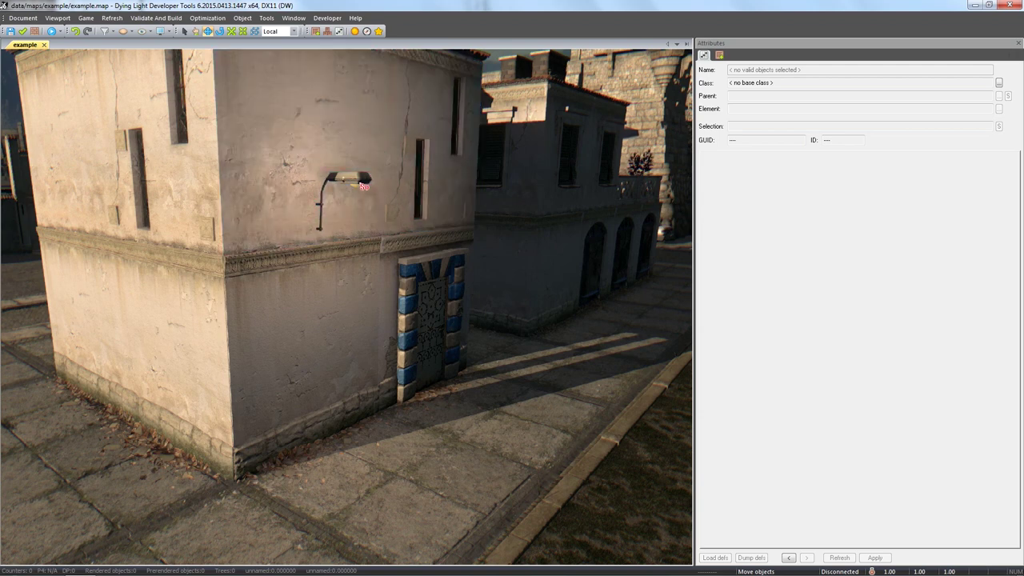
# Change the lamp light's type to spot and rotate it to shine straight down onto the pavement
pyautogui.click(362, 188)
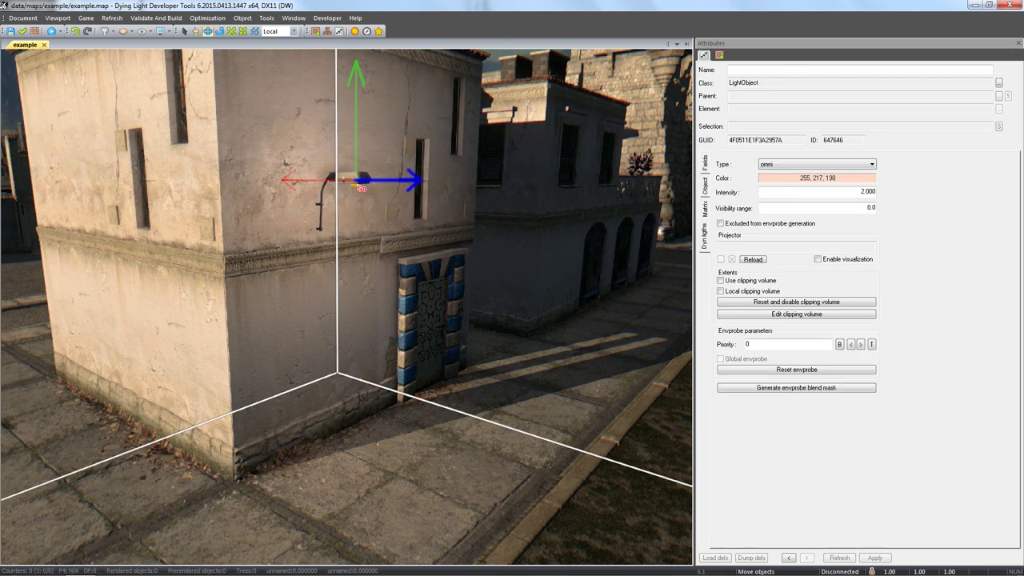
pyautogui.click(770, 166)
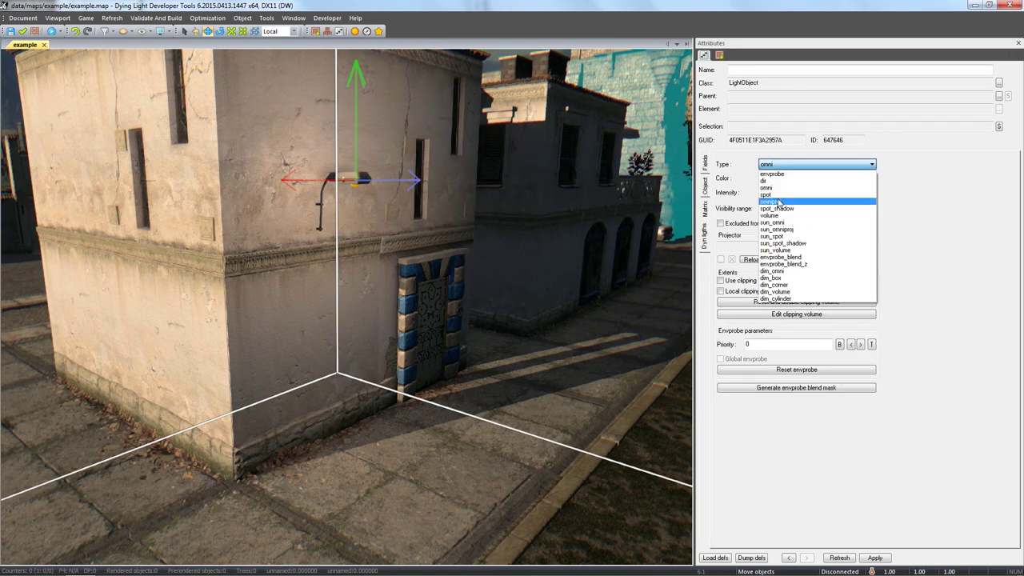
pyautogui.click(776, 195)
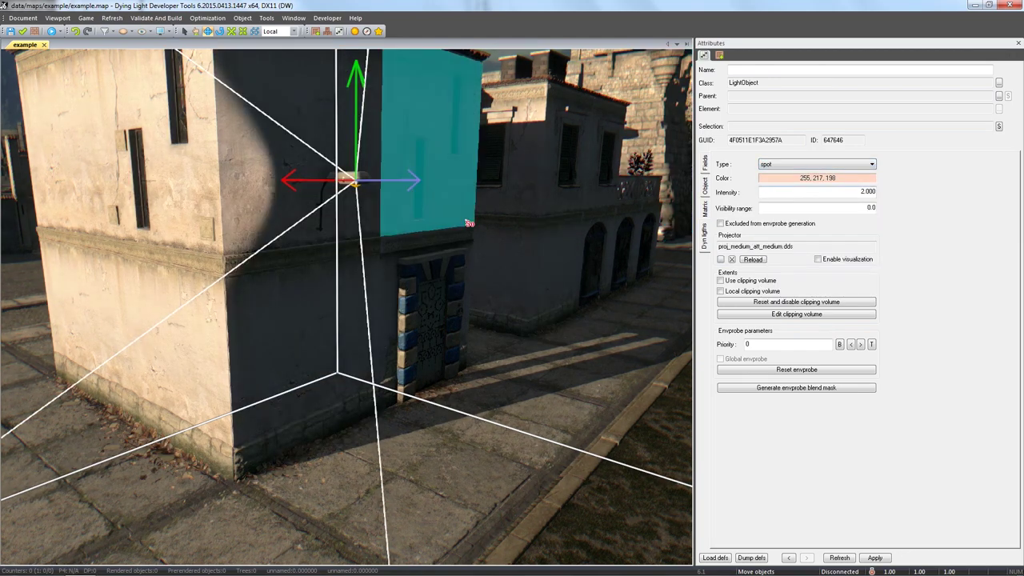
pyautogui.press('e')
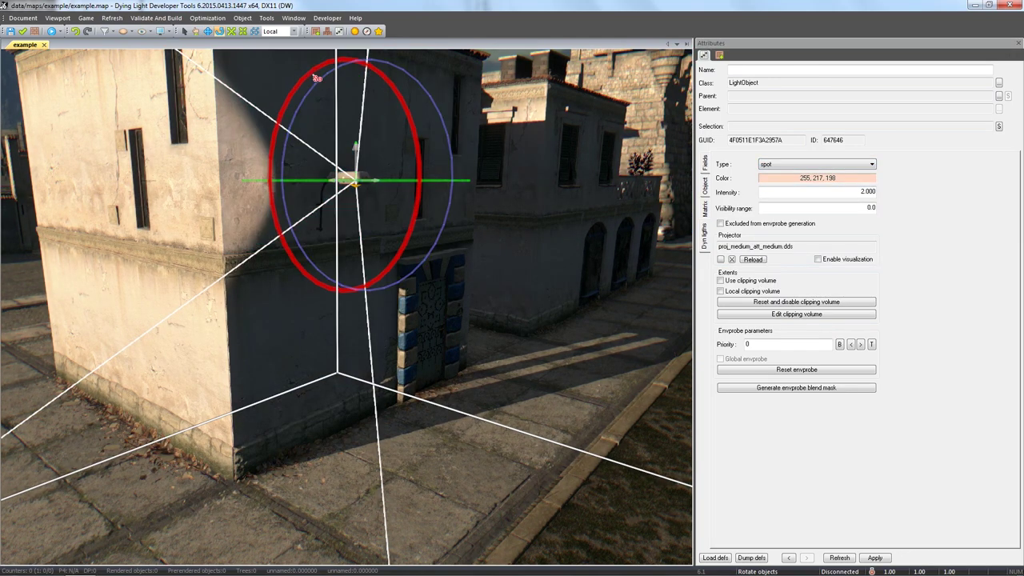
pyautogui.moveTo(310, 72); pyautogui.dragTo(257, 276)
# Scale the spot light into a narrower cone lighting the pavement below the lamp, then deselect it
pyautogui.press('r')
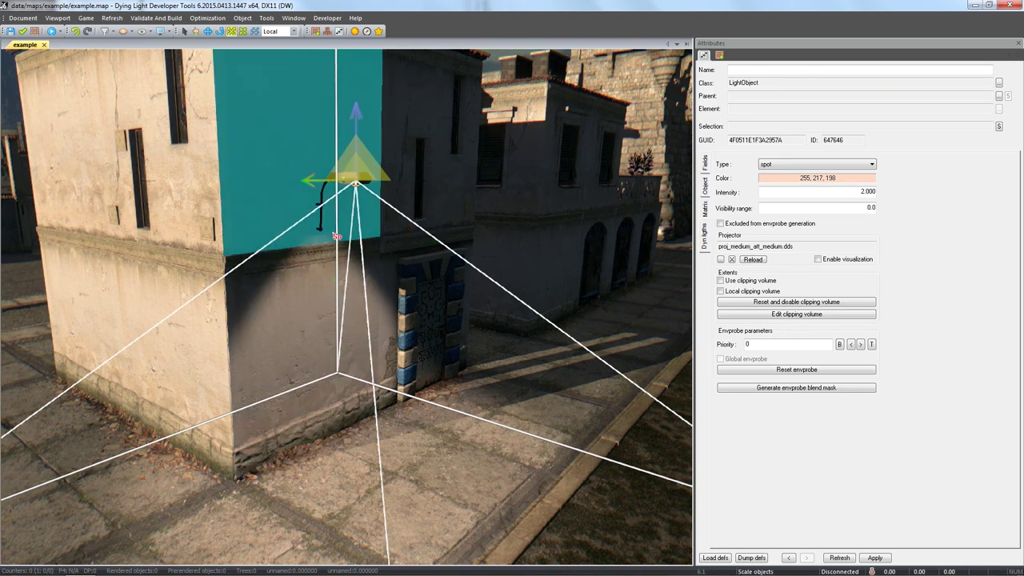
pyautogui.moveTo(346, 160); pyautogui.dragTo(355, 175)
pyautogui.moveTo(355, 176); pyautogui.dragTo(357, 205, button='right')
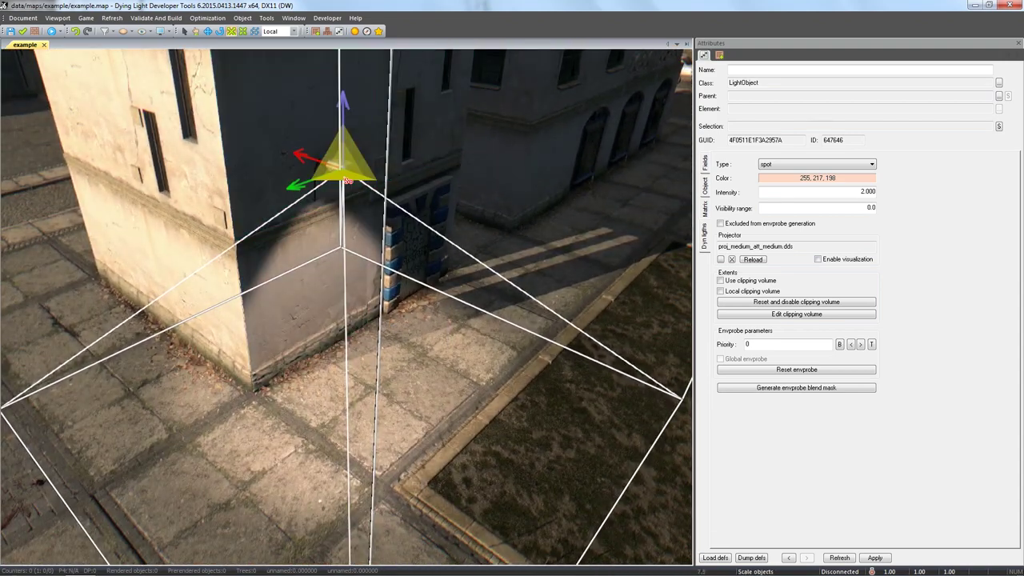
pyautogui.moveTo(360, 208); pyautogui.dragTo(342, 235)
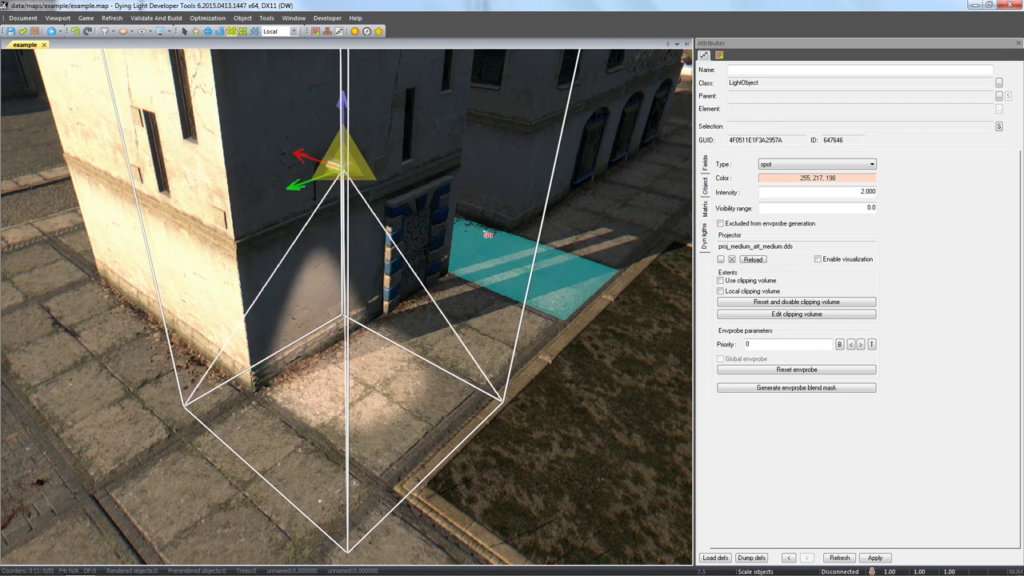
pyautogui.press('w')
pyautogui.click(164, 243)
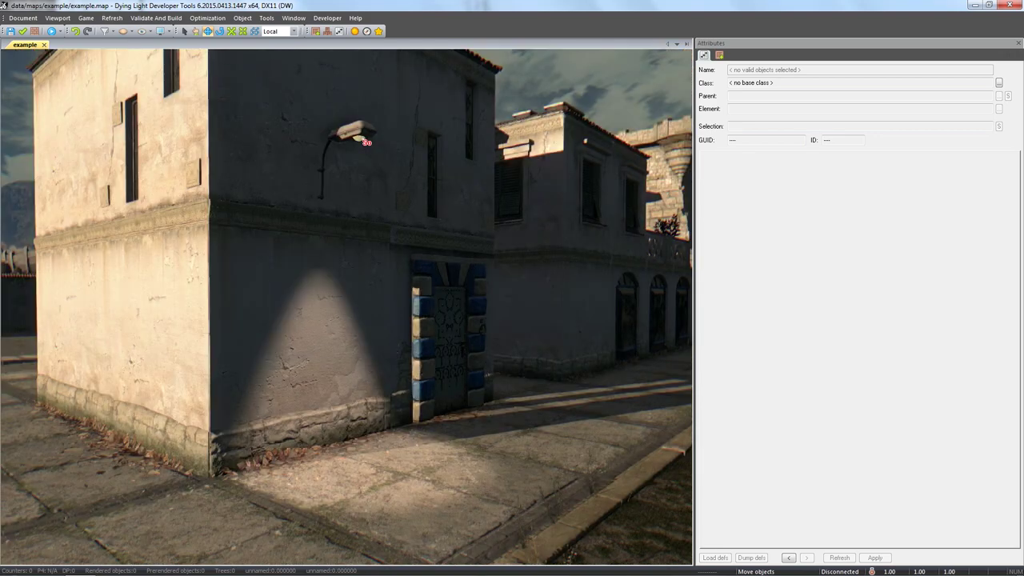
# Reselect the lamp's light and change its type to spot_shadow
pyautogui.click(367, 142)
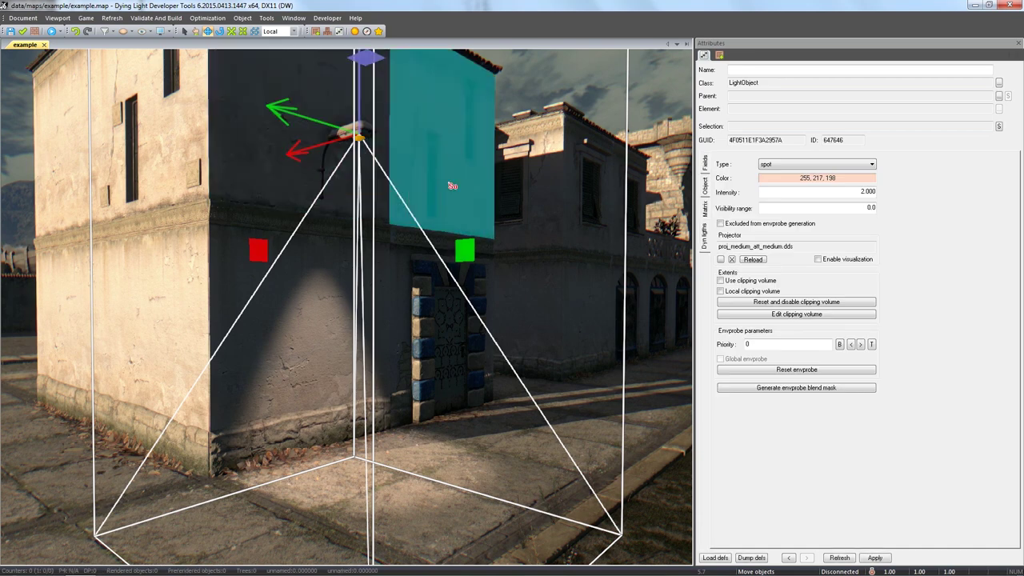
pyautogui.click(872, 164)
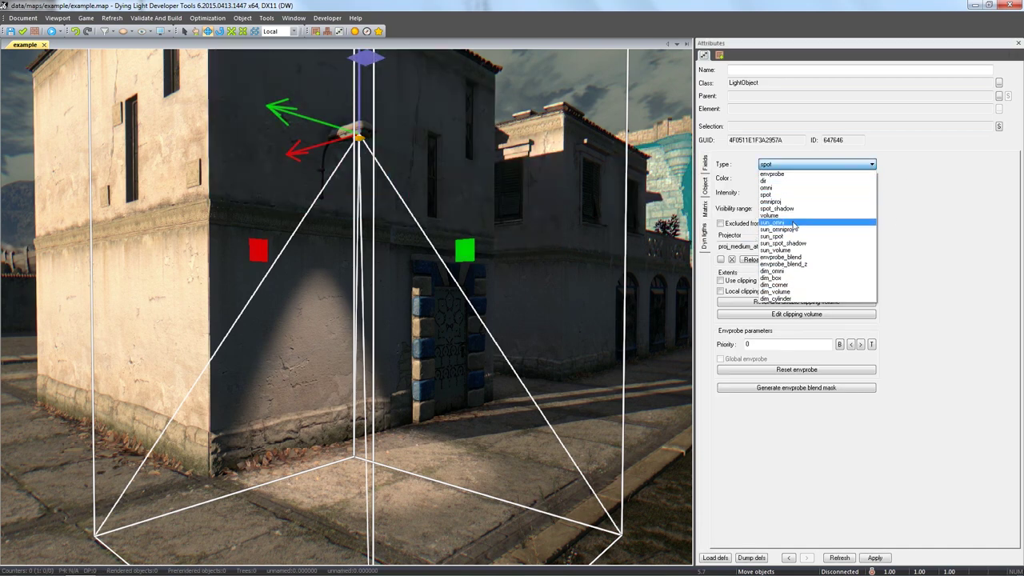
pyautogui.click(777, 208)
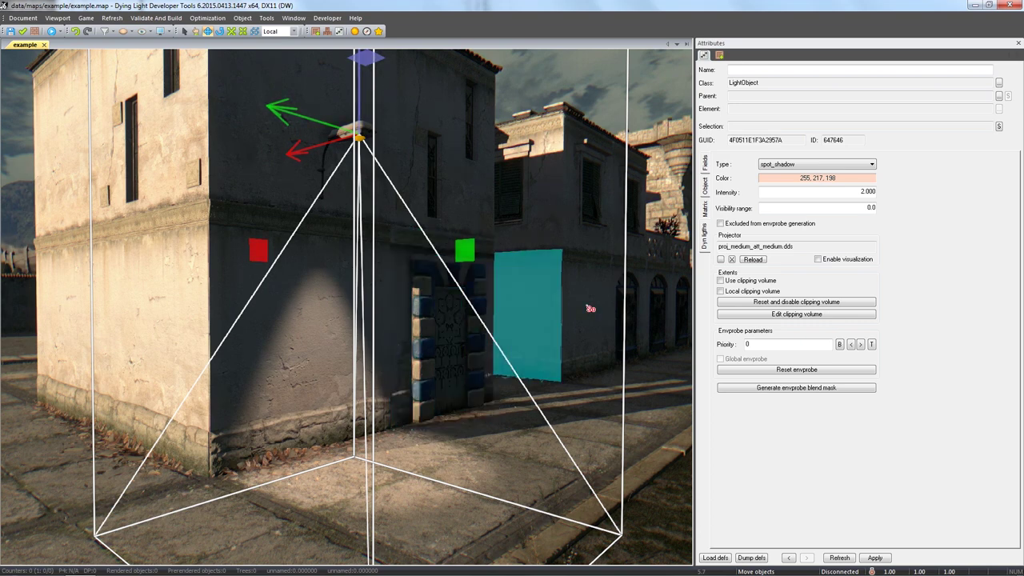
# Place an Exploding Object barrel on the pavement under the wall lamp, then end object placement
pyautogui.click(720, 54)
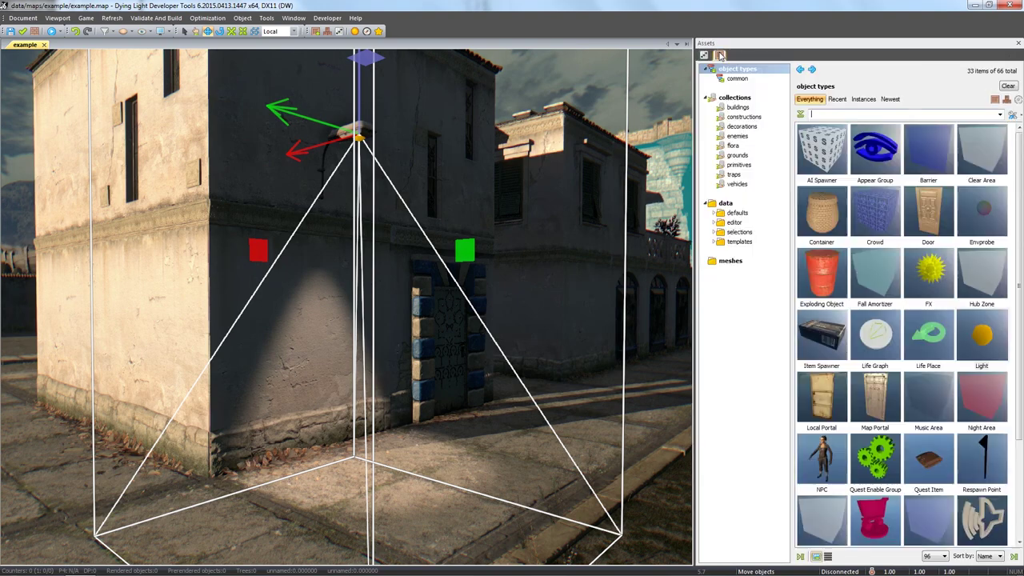
pyautogui.click(822, 276)
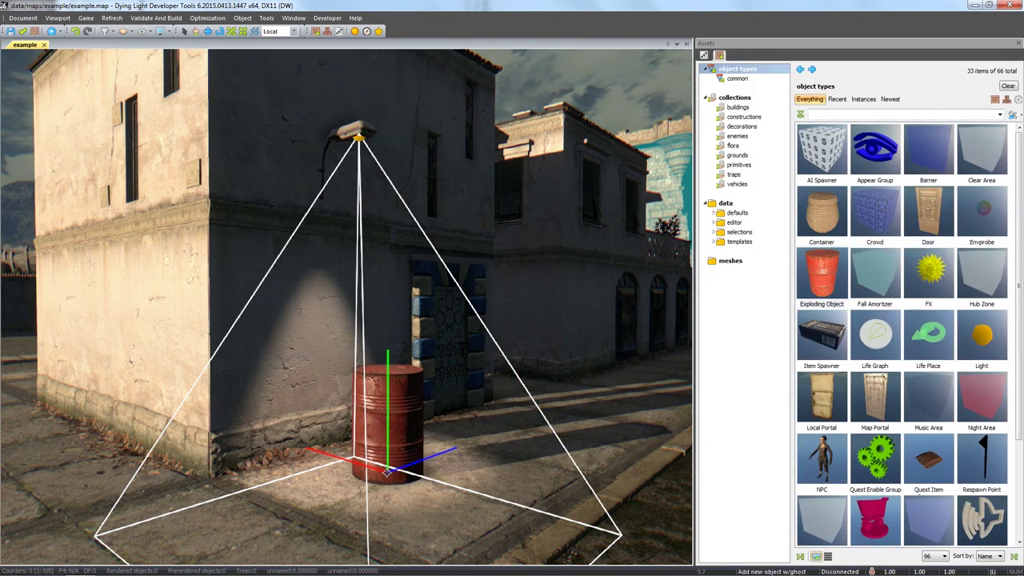
pyautogui.click(386, 478)
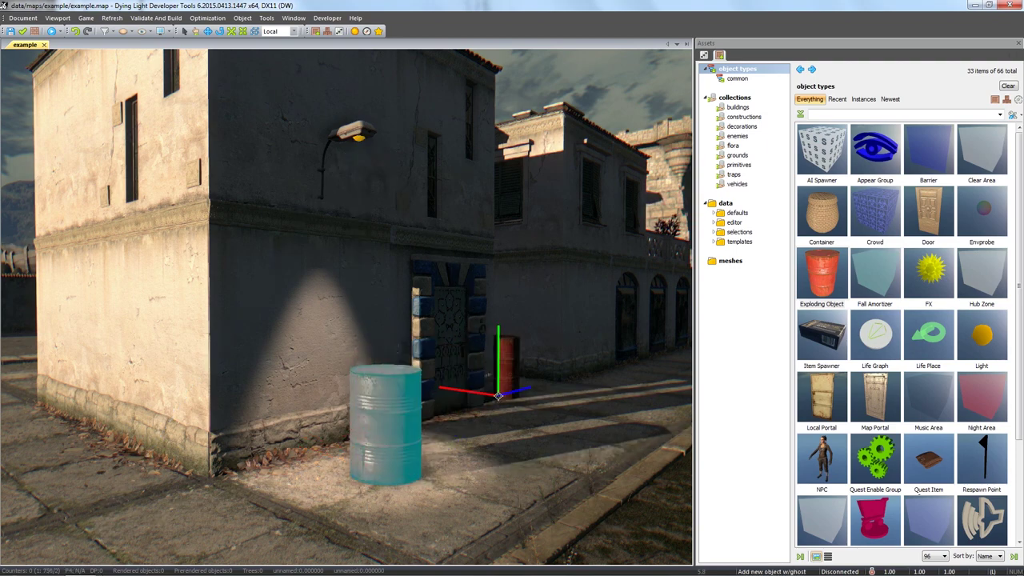
pyautogui.rightClick(498, 396)
pyautogui.moveTo(498, 395); pyautogui.dragTo(481, 370, button='right')
pyautogui.moveTo(480, 370); pyautogui.dragTo(469, 343, button='middle')
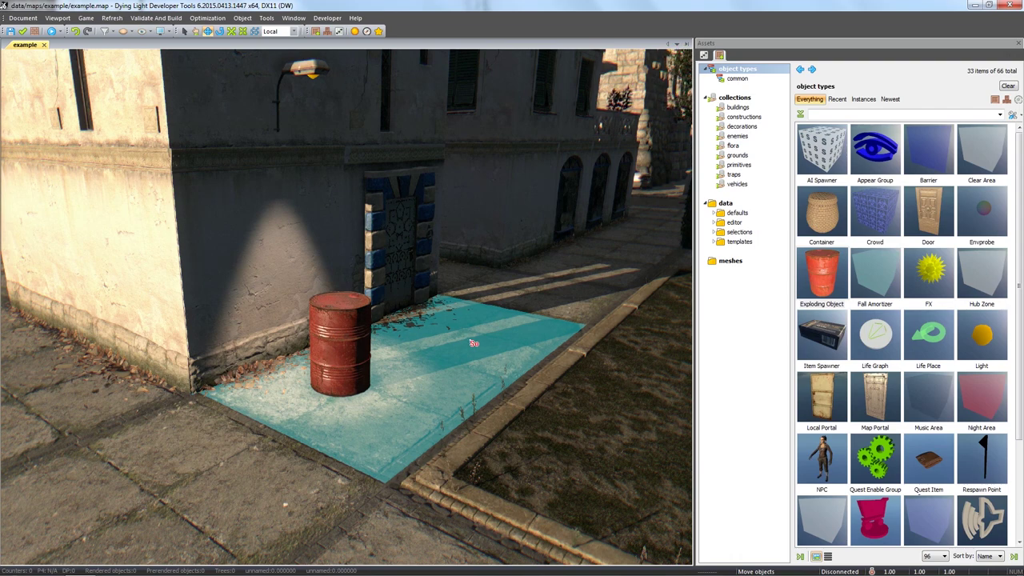
# Make the barrel cast shadows from dynamic lights, then deselect it
pyautogui.click(362, 352)
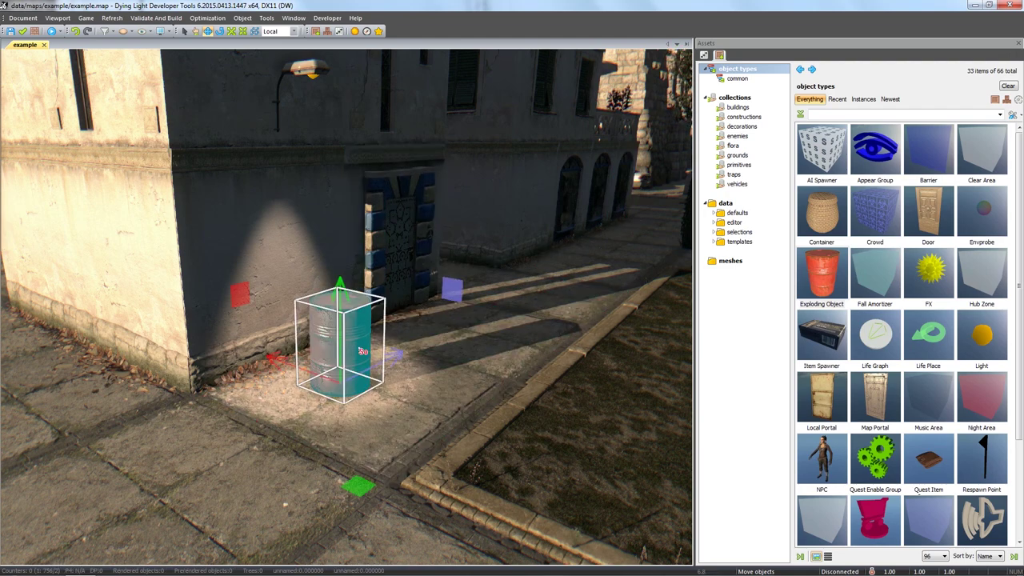
pyautogui.click(704, 56)
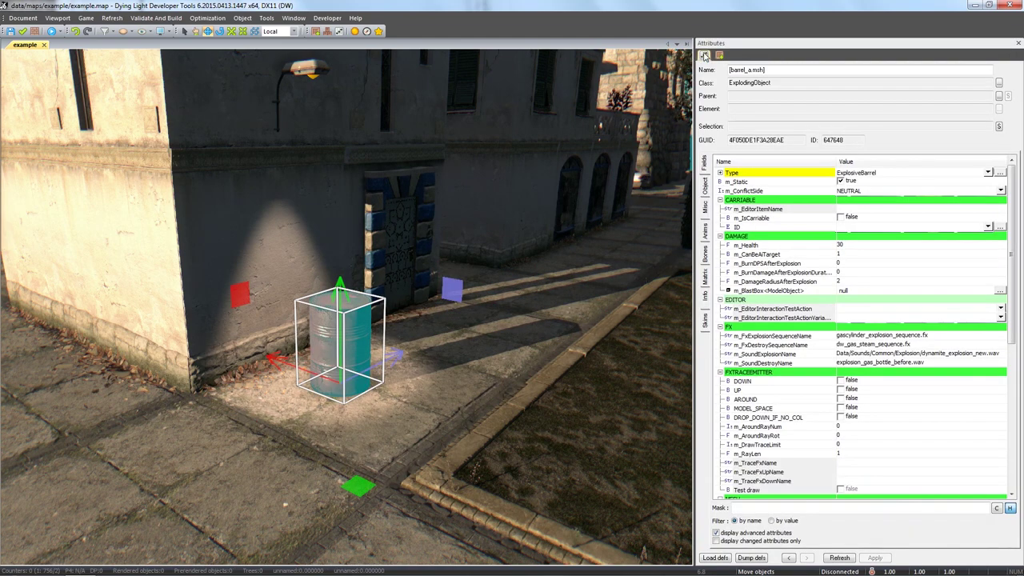
pyautogui.click(705, 186)
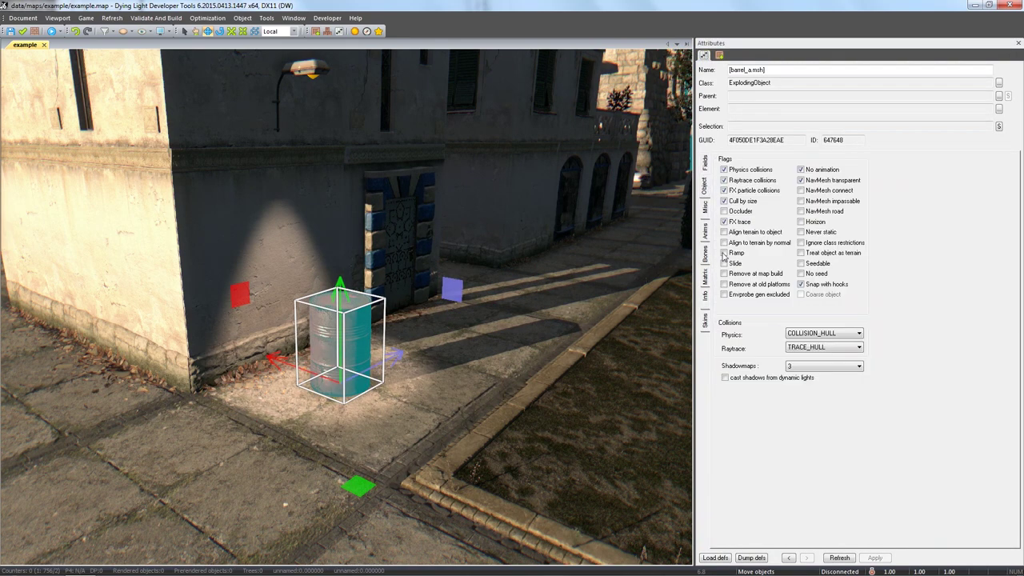
pyautogui.click(726, 378)
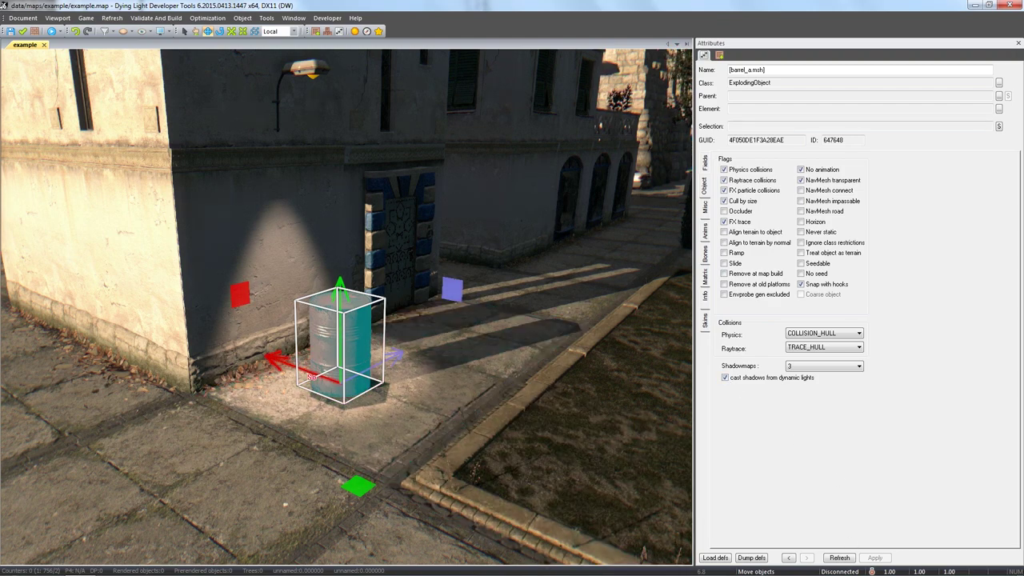
pyautogui.moveTo(313, 373)
pyautogui.mouseDown()
pyautogui.moveTo(299, 370)
pyautogui.moveTo(344, 376)
pyautogui.moveTo(317, 361)
pyautogui.moveTo(309, 374)
pyautogui.mouseUp()
pyautogui.moveTo(309, 374); pyautogui.dragTo(280, 373, button='right')
pyautogui.press('w')
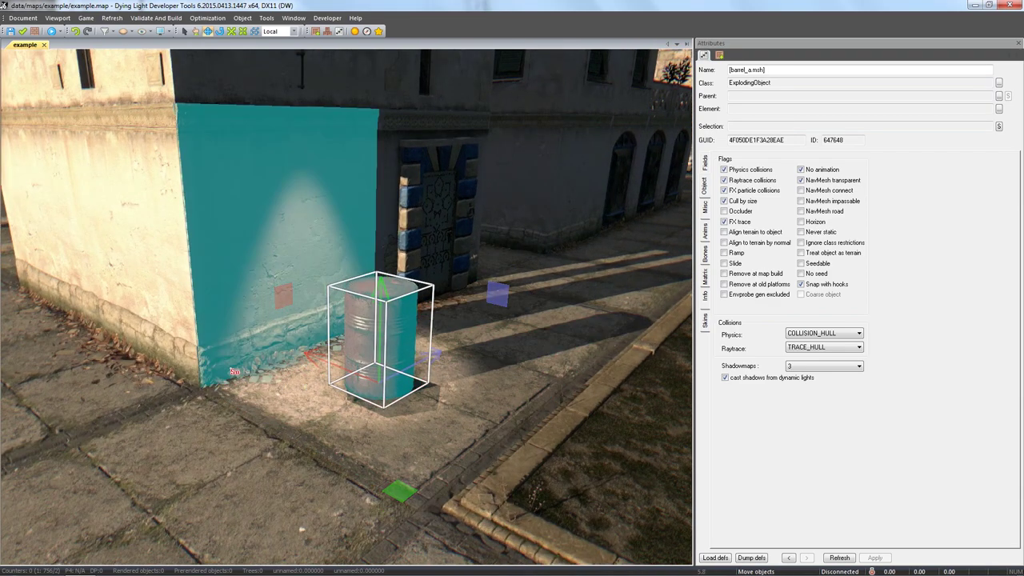
pyautogui.press('Escape')
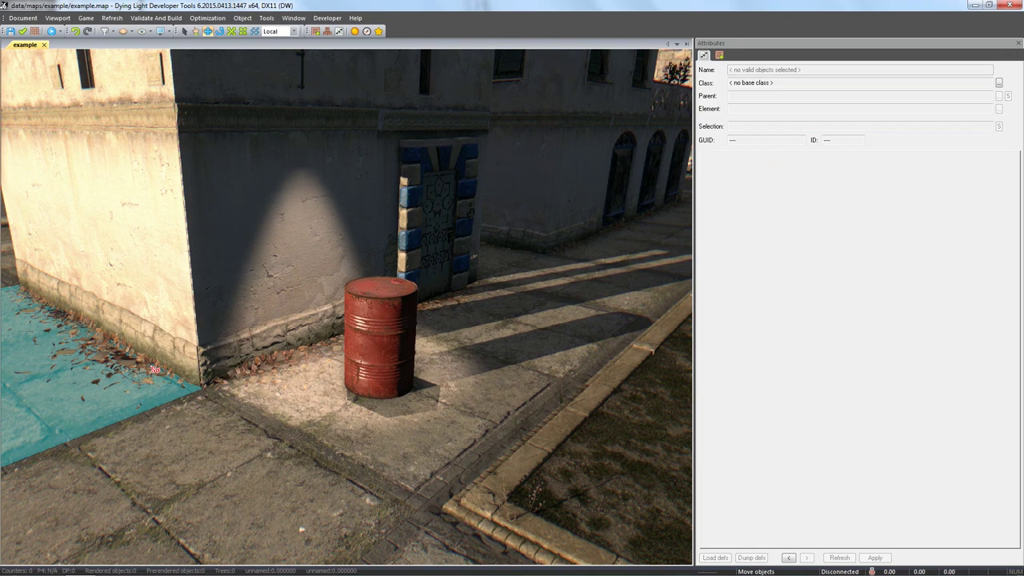
# Select the wall lamp model and change its class from ModelObject to LampDI
pyautogui.moveTo(359, 326); pyautogui.dragTo(368, 308, button='right')
pyautogui.moveTo(368, 308); pyautogui.dragTo(356, 210, button='middle')
pyautogui.click(364, 175)
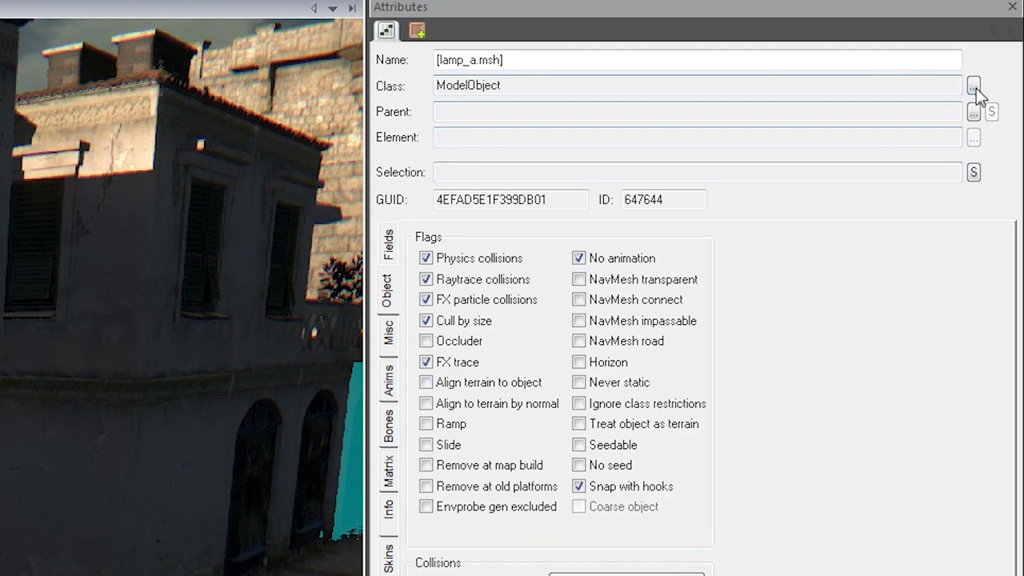
pyautogui.click(974, 85)
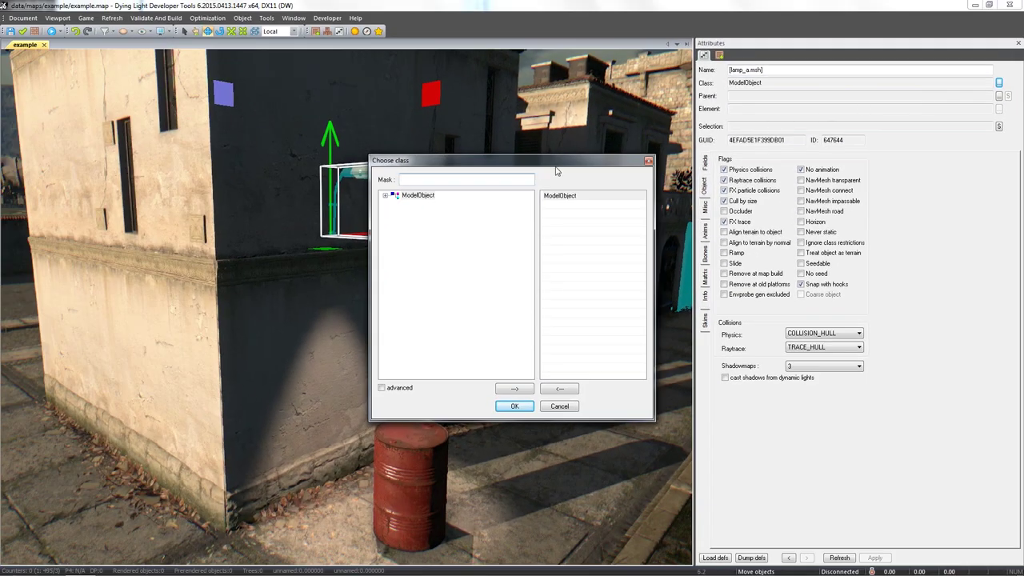
pyautogui.write('Lamp')
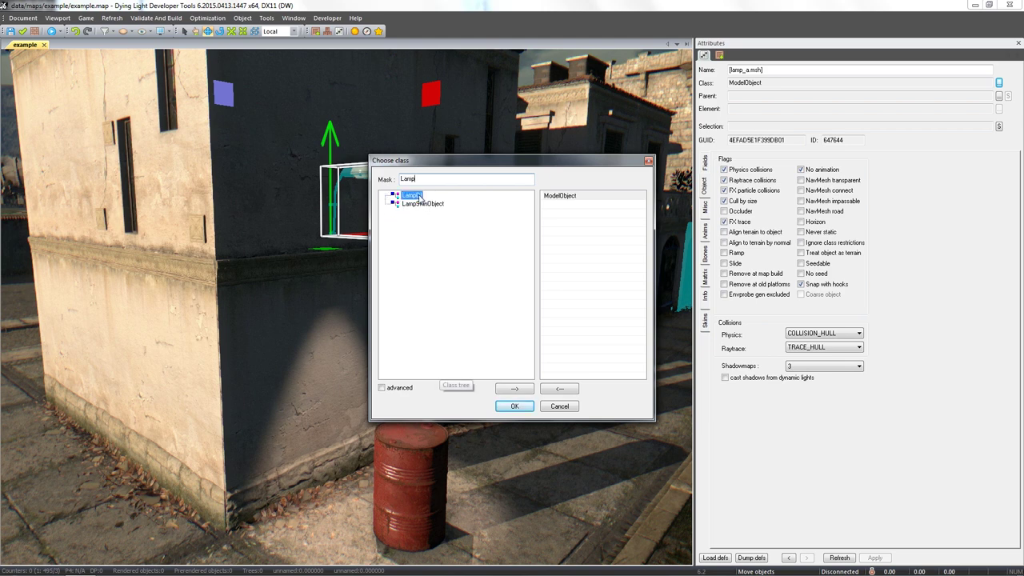
pyautogui.click(515, 406)
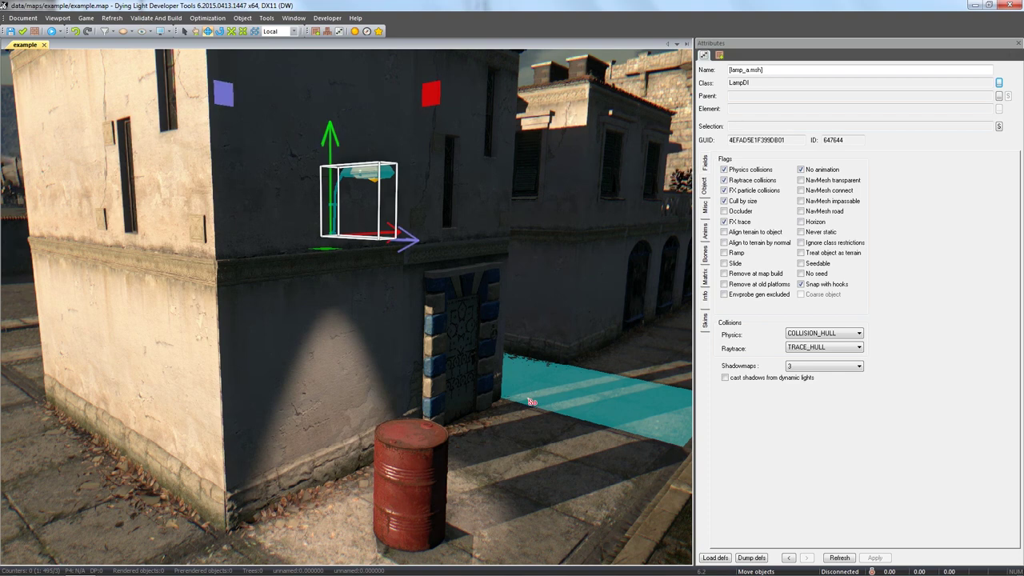
# Preview the lamp's Default_light skin up close and return it to the Default skin
pyautogui.click(705, 323)
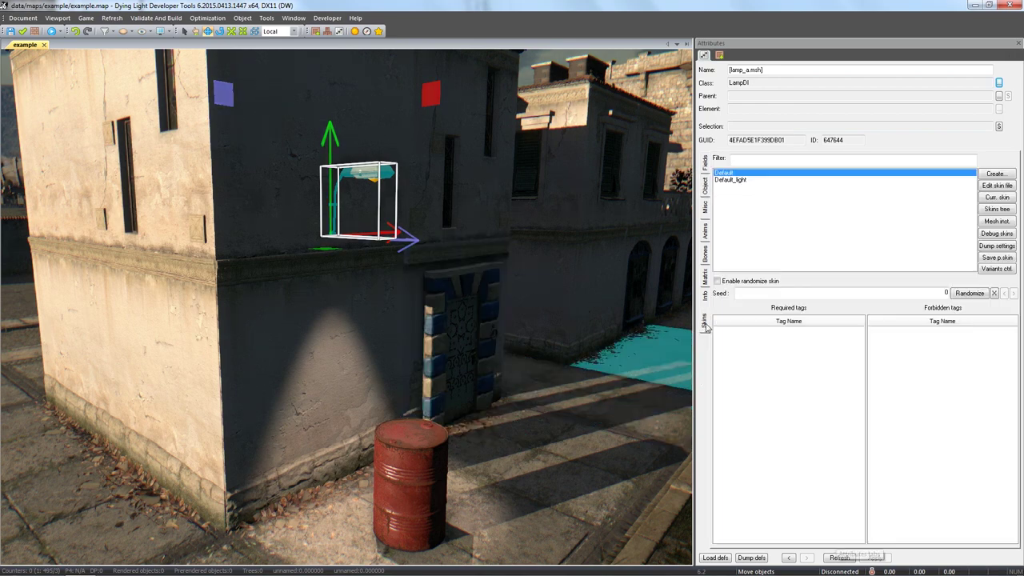
pyautogui.press('w')
pyautogui.moveTo(549, 409); pyautogui.dragTo(549, 409, button='right')
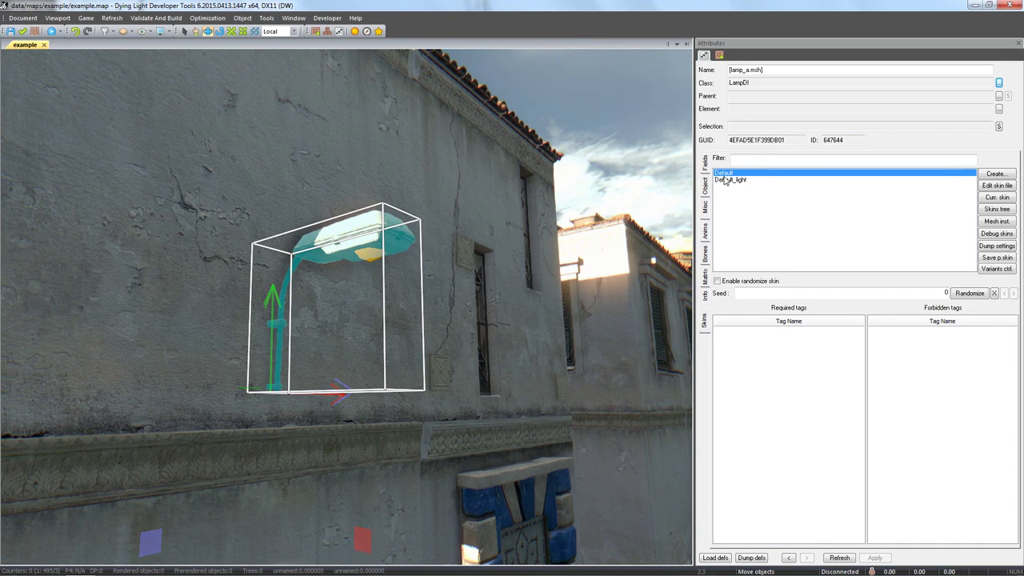
pyautogui.click(724, 180)
pyautogui.click(725, 172)
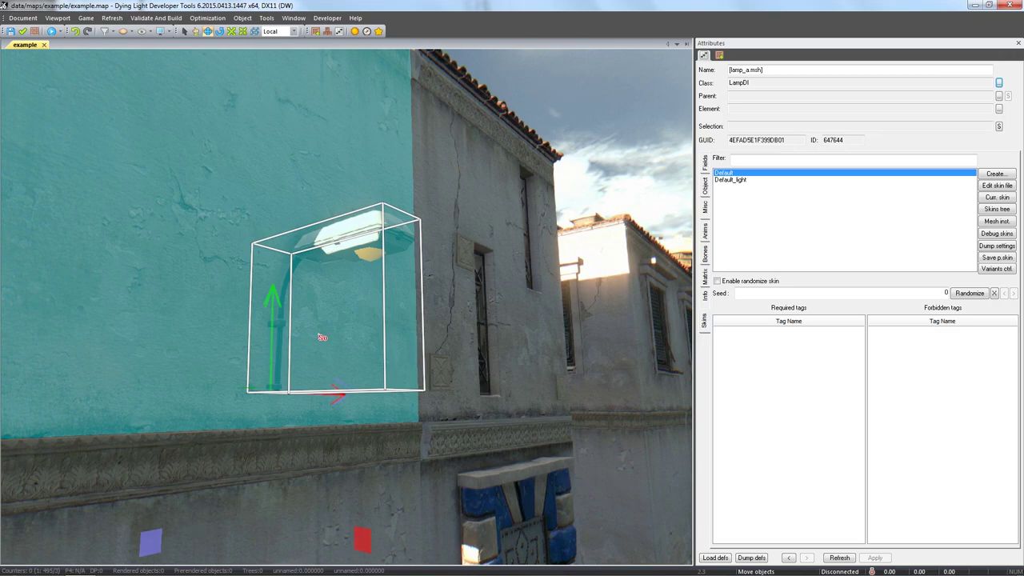
pyautogui.moveTo(318, 334); pyautogui.dragTo(336, 264, button='right')
pyautogui.press('s')
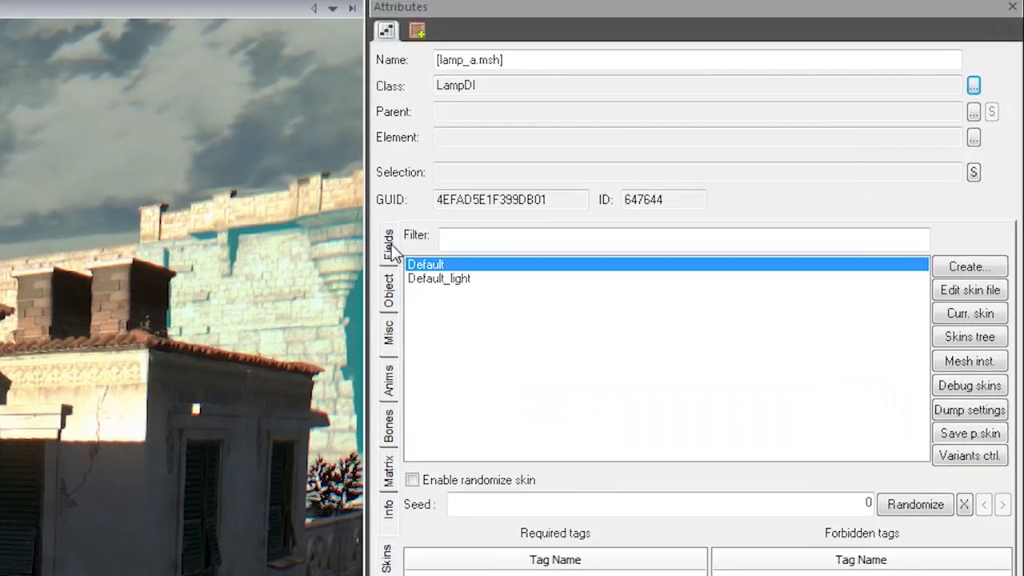
# Set the lamp's enabled skin to Default_light and its disabled and blinking skins to Default, and turn on m_DayNightCycleDepended
pyautogui.click(551, 202)
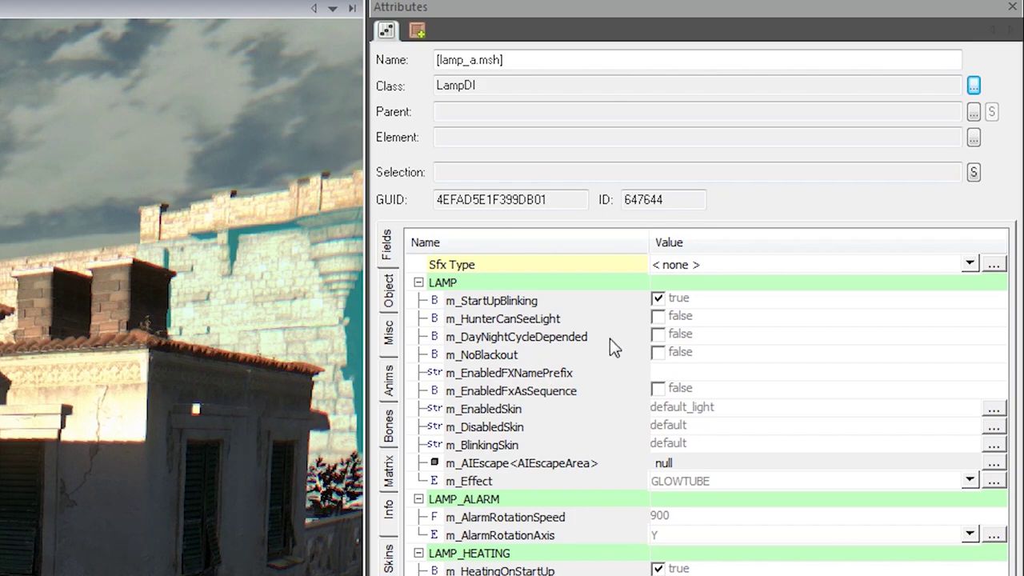
pyautogui.click(993, 408)
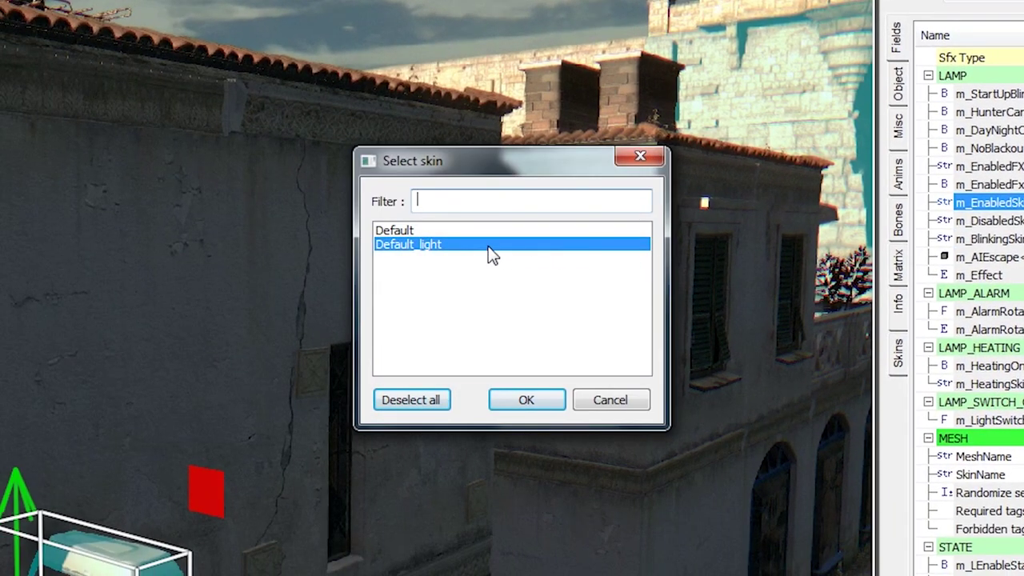
pyautogui.doubleClick(471, 252)
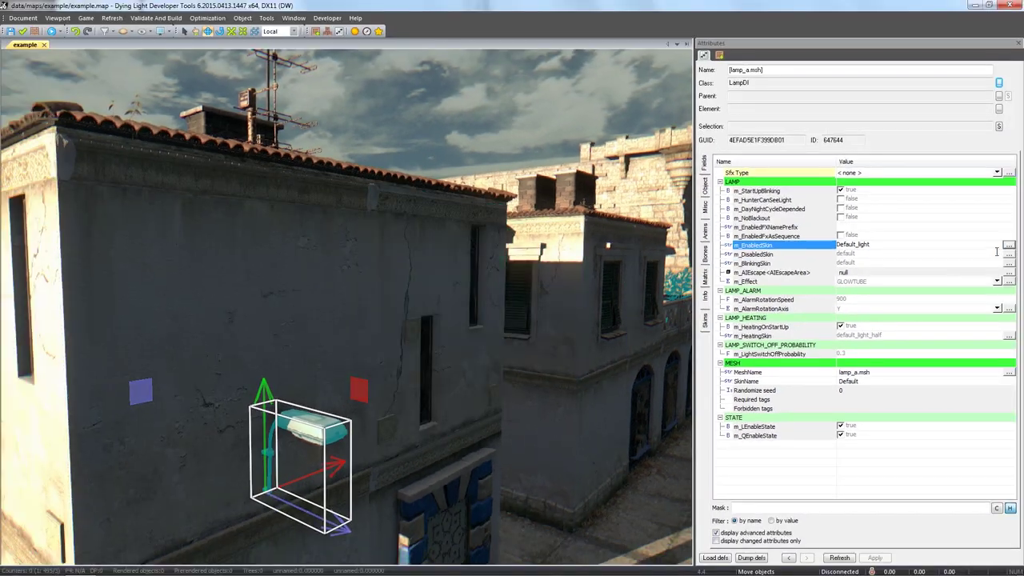
pyautogui.click(1009, 255)
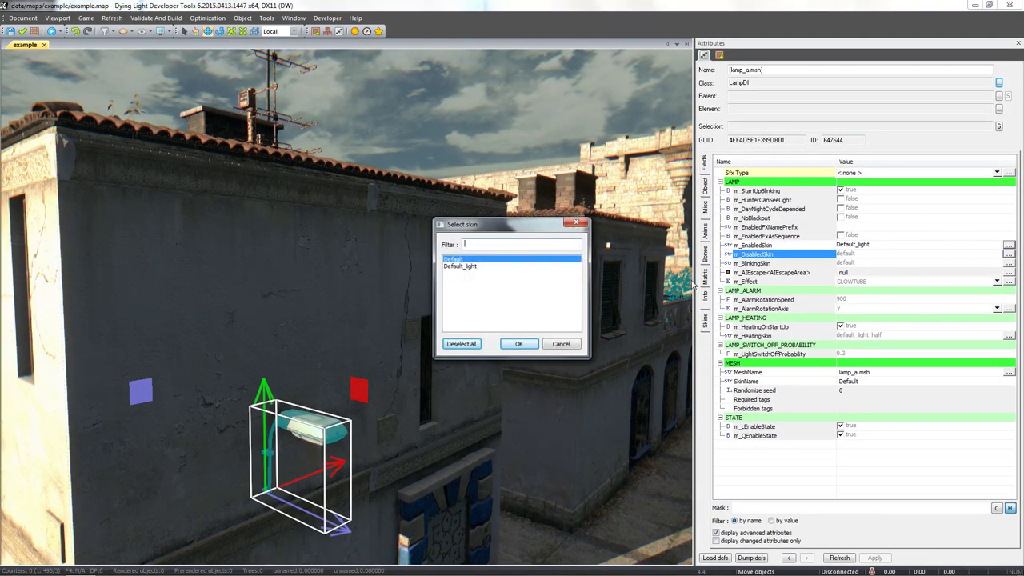
pyautogui.doubleClick(470, 260)
pyautogui.click(1009, 263)
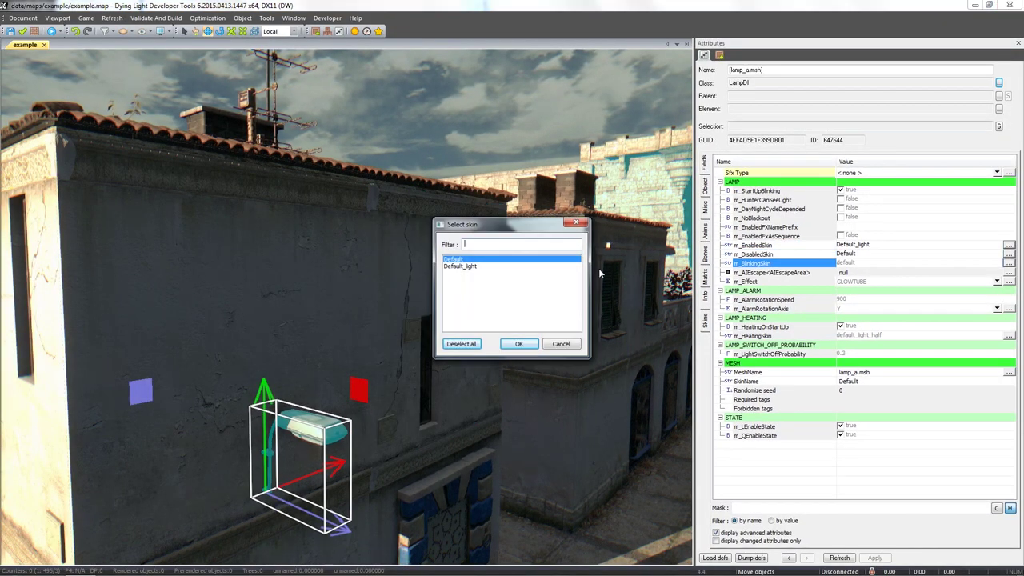
pyautogui.doubleClick(532, 261)
pyautogui.moveTo(480, 341); pyautogui.dragTo(485, 321, button='middle')
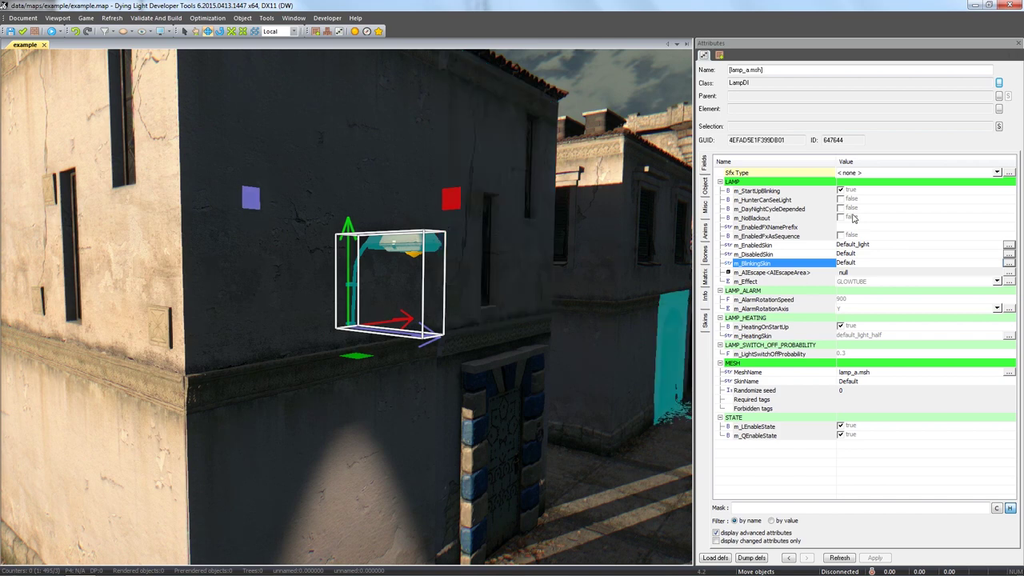
pyautogui.click(841, 209)
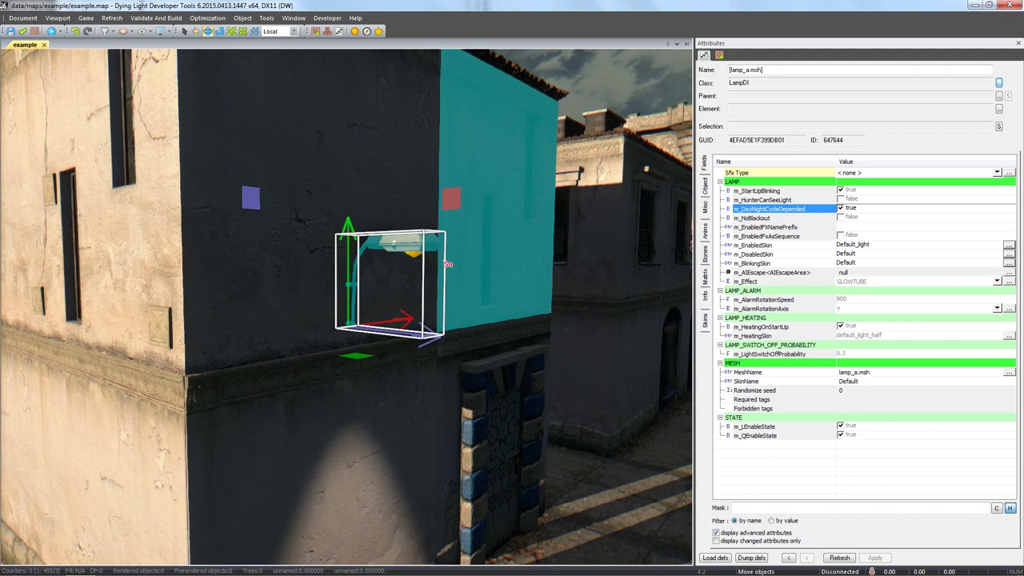
# Select the spot light under the lamp and assign the lamp_a LampDI object as its parent
pyautogui.press('w')
pyautogui.moveTo(413, 268); pyautogui.dragTo(412, 262, button='right')
pyautogui.click(413, 248)
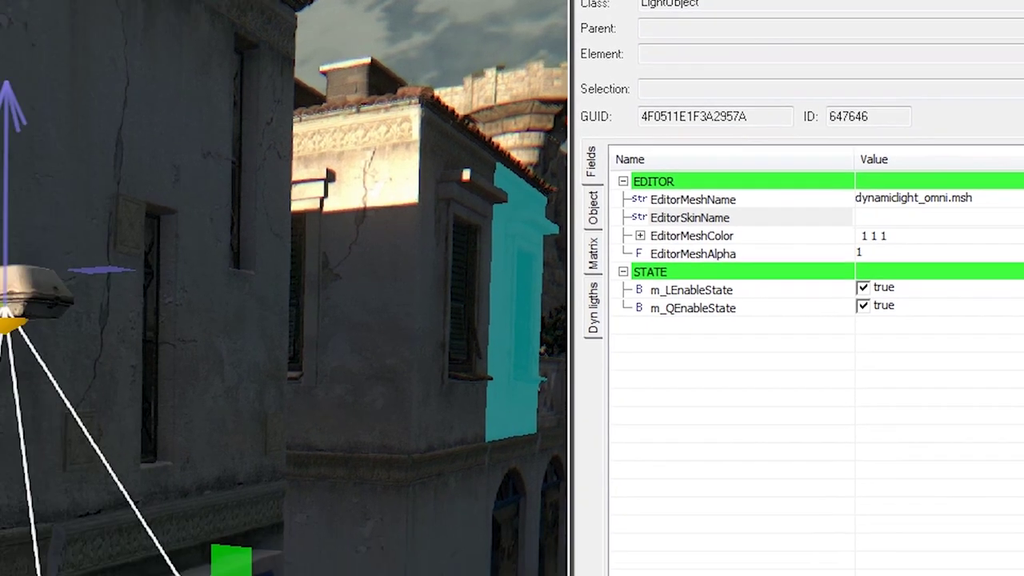
pyautogui.press('h')
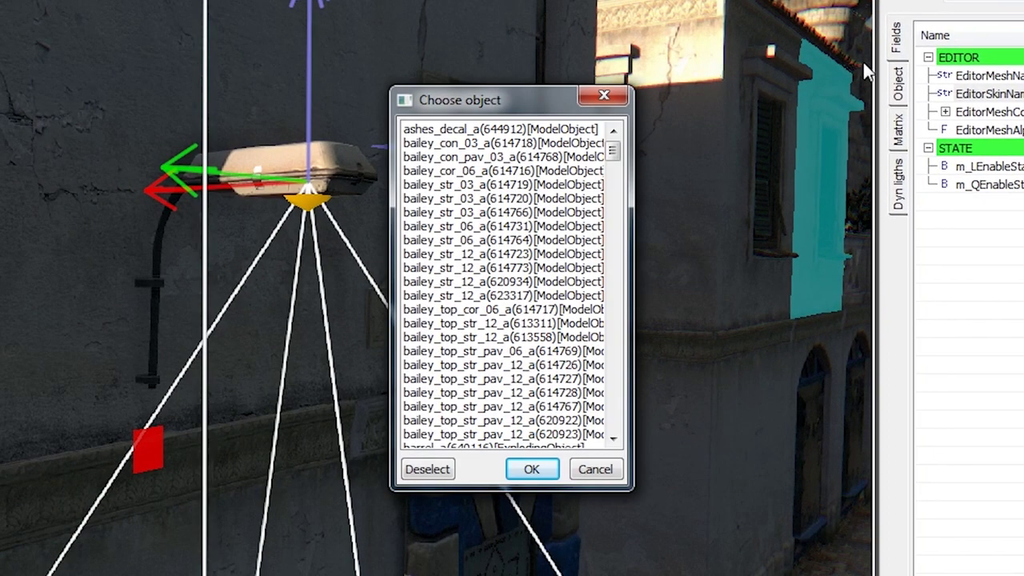
pyautogui.click(547, 200)
pyautogui.press('l')
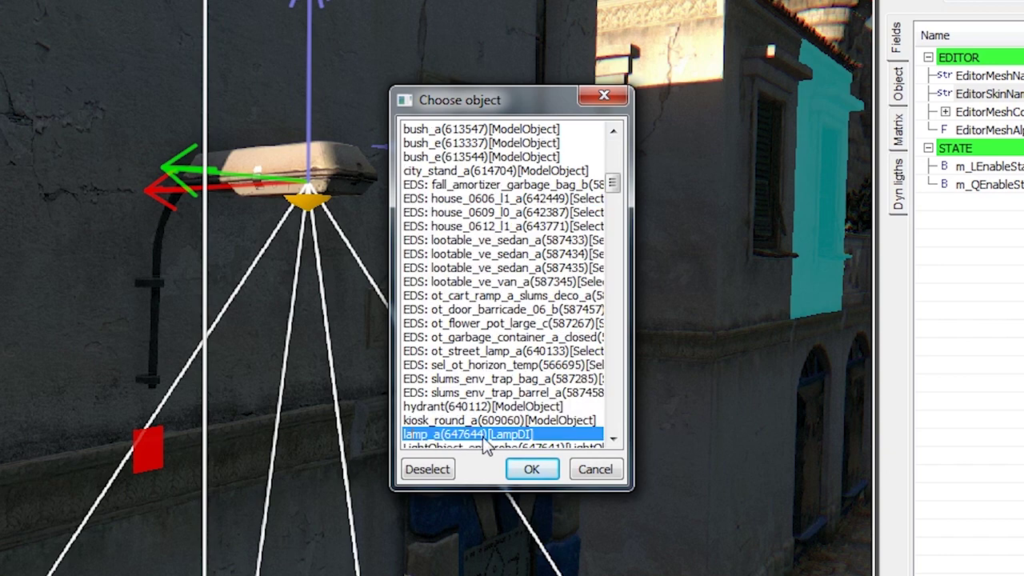
pyautogui.click(527, 474)
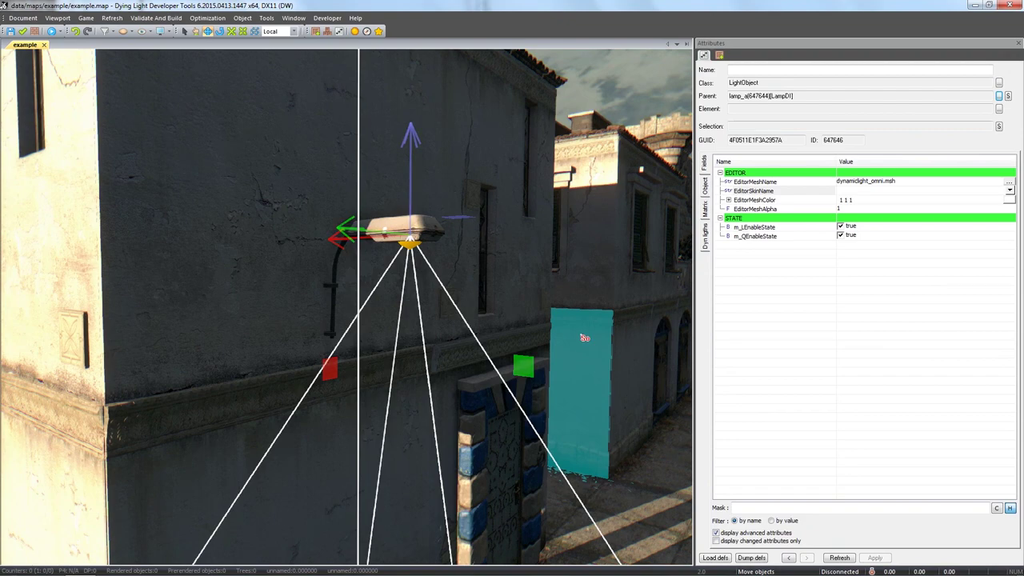
# Open the weather variables and set the time of day to 21:30 to view the lamp's light at night
pyautogui.moveTo(583, 337); pyautogui.dragTo(572, 336)
pyautogui.moveTo(572, 335); pyautogui.dragTo(571, 329, button='right')
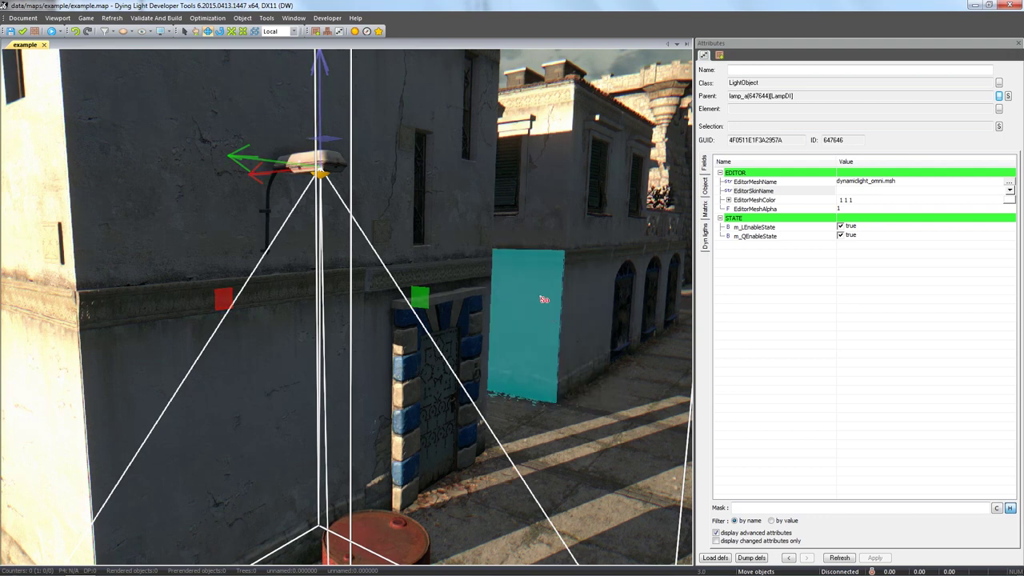
pyautogui.click(357, 33)
pyautogui.moveTo(471, 160); pyautogui.dragTo(535, 165, button='right')
pyautogui.moveTo(795, 84); pyautogui.dragTo(947, 83)
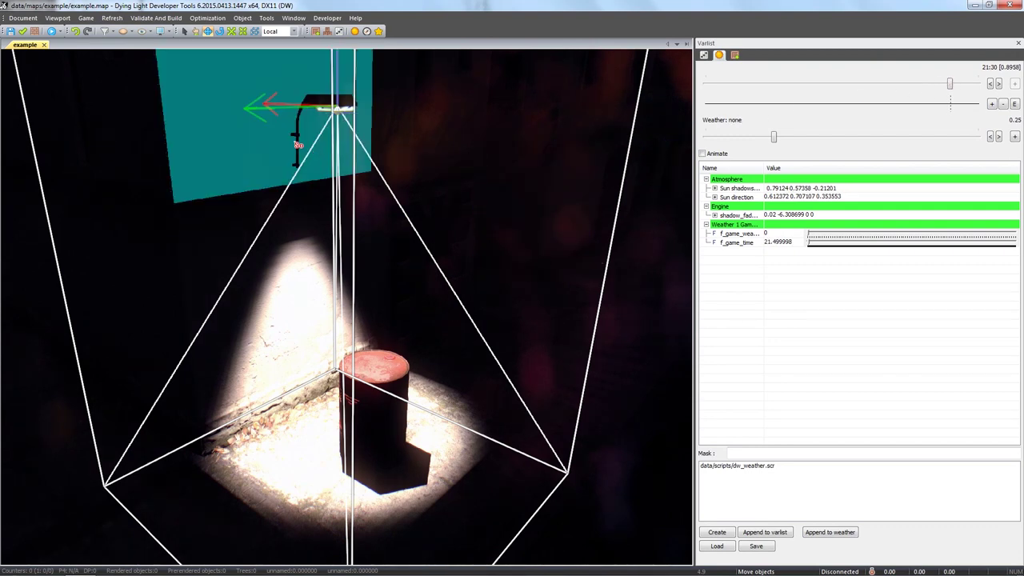
# Run the map in the game and walk up to the wall lamp to check its light at night
pyautogui.click(53, 32)
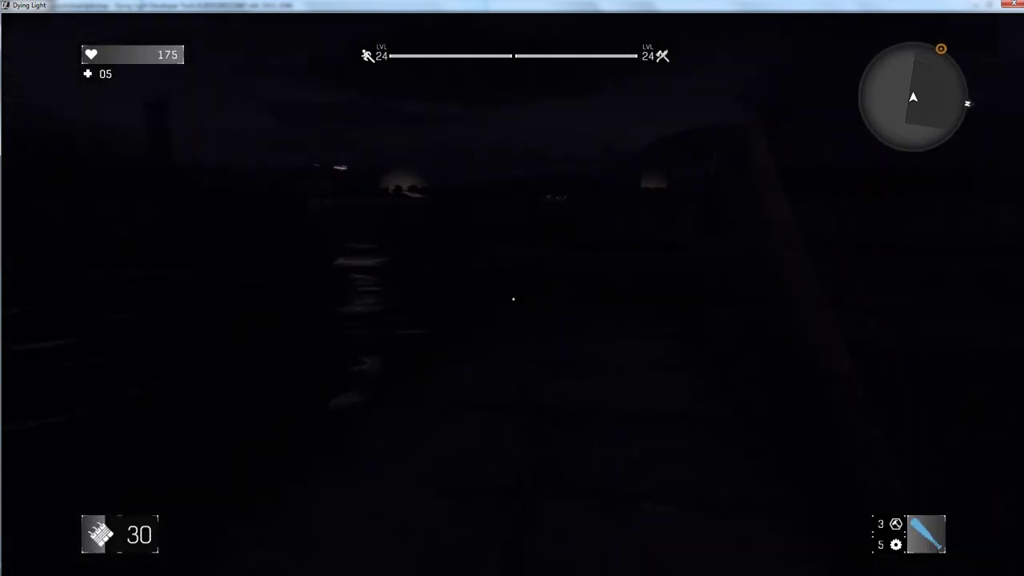
pyautogui.press('w')
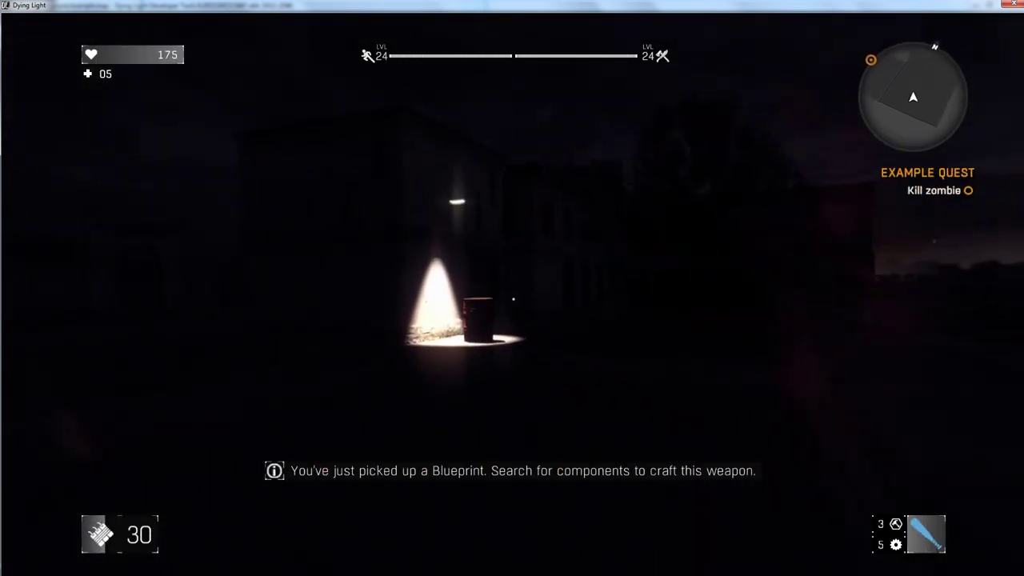
pyautogui.press('w')
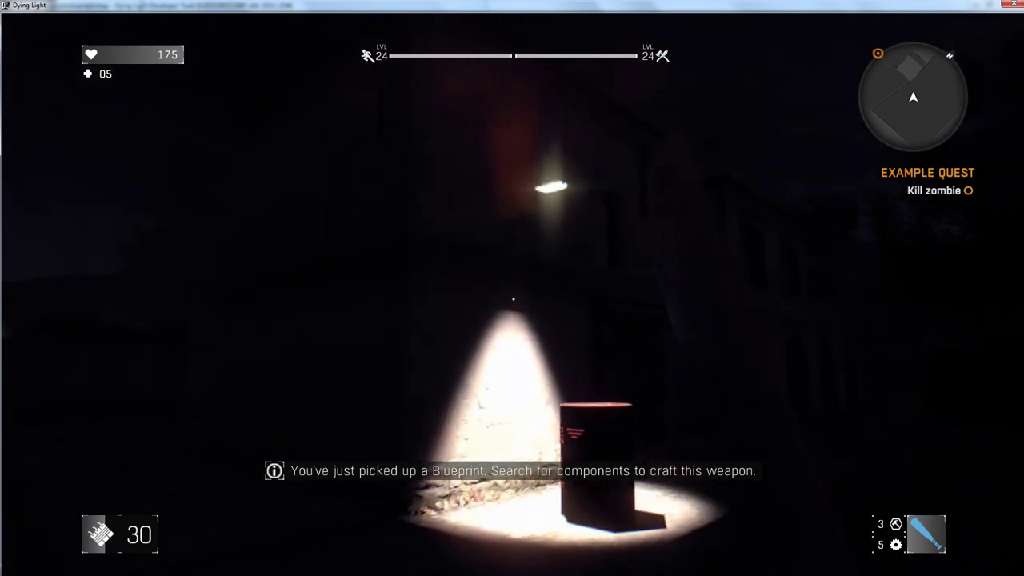